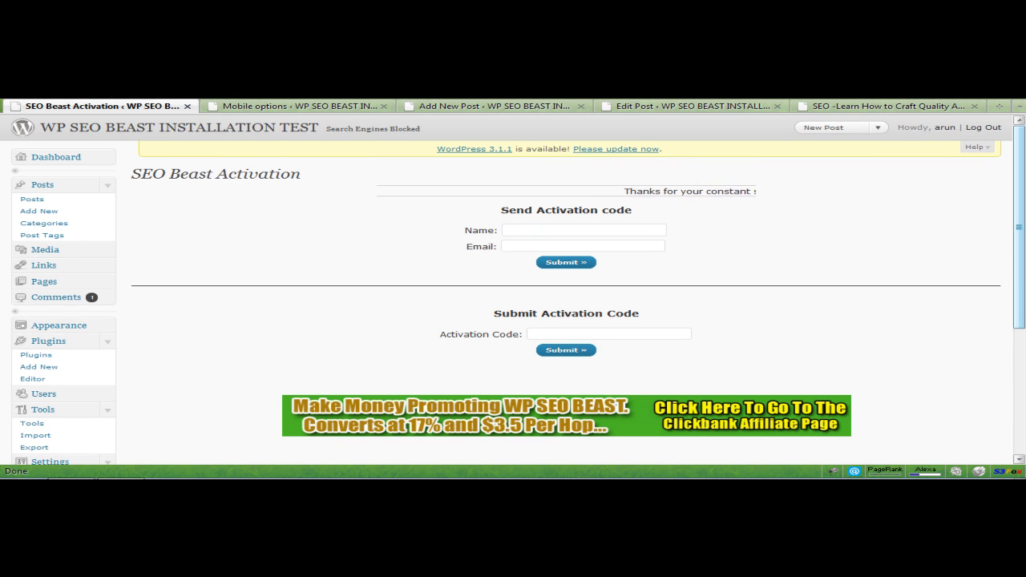
# - Enter and submit the WP SEO Beast activation code, confirming 'WP SEO Beast has been activated'
pyautogui.scroll(-1, 1025, 271)
pyautogui.scroll(1, 1024, 254)
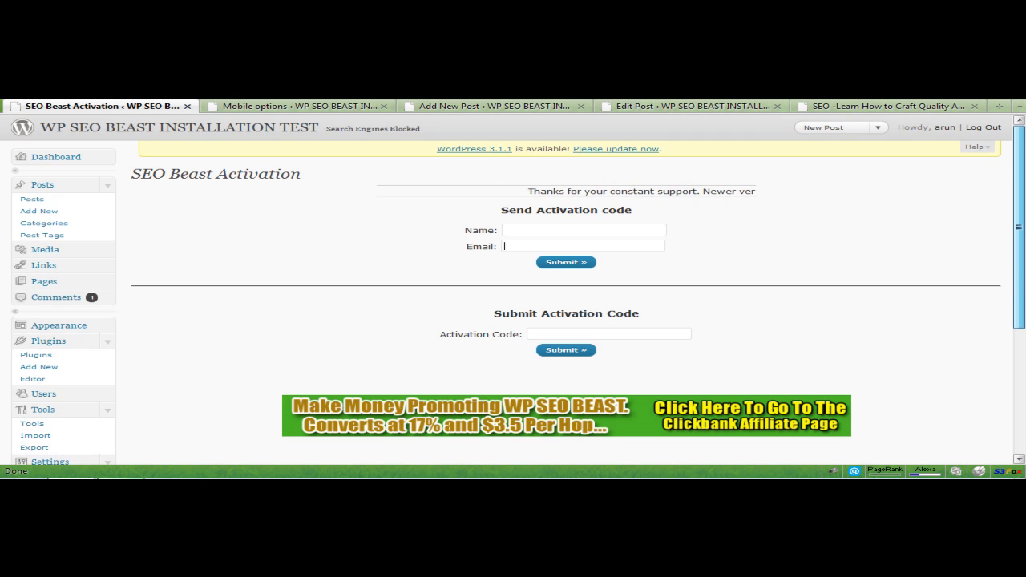
pyautogui.scroll(-5, 561, 321)
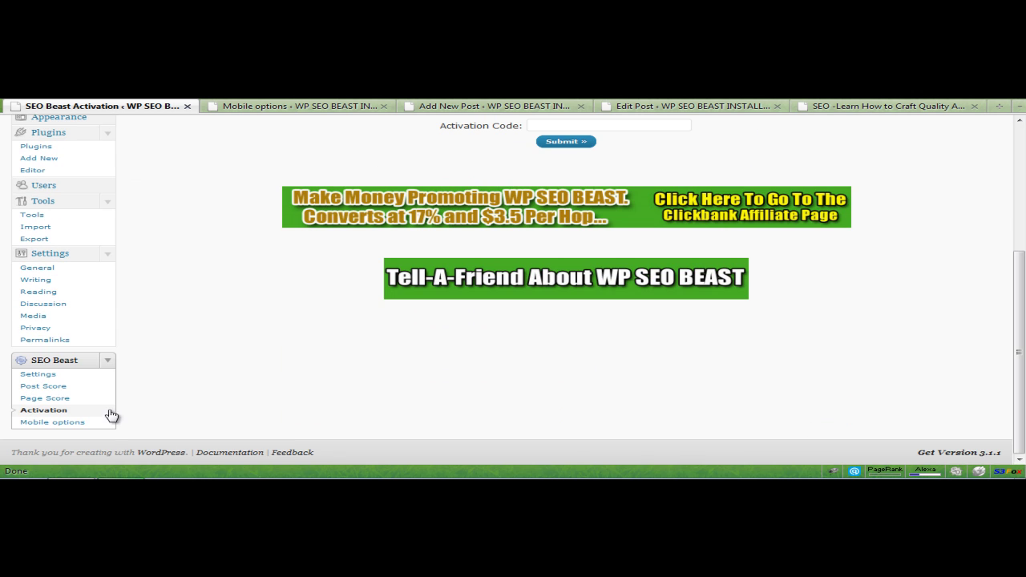
pyautogui.scroll(10, 73, 421)
pyautogui.scroll(-10, 48, 424)
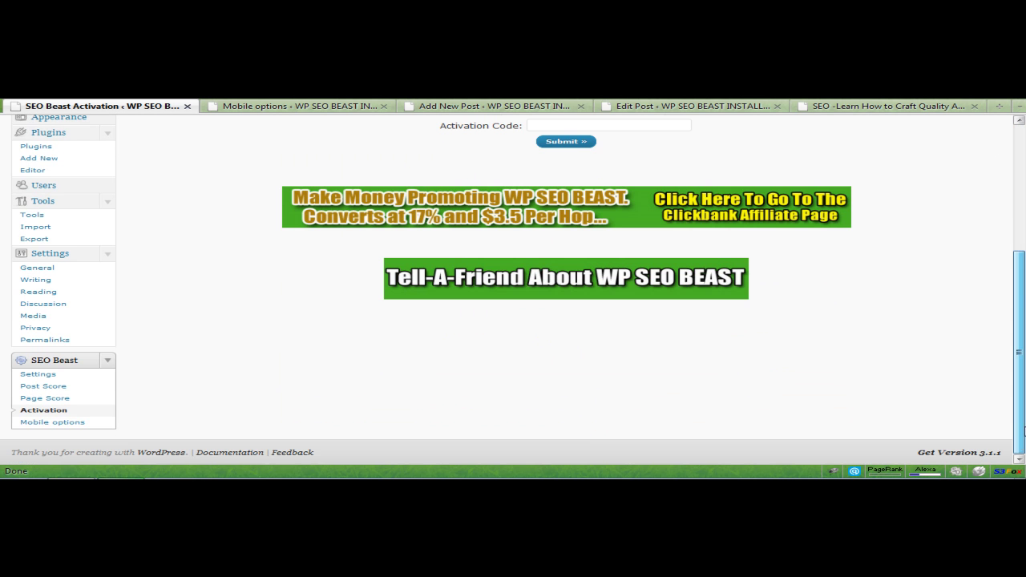
pyautogui.scroll(10, 1024, 187)
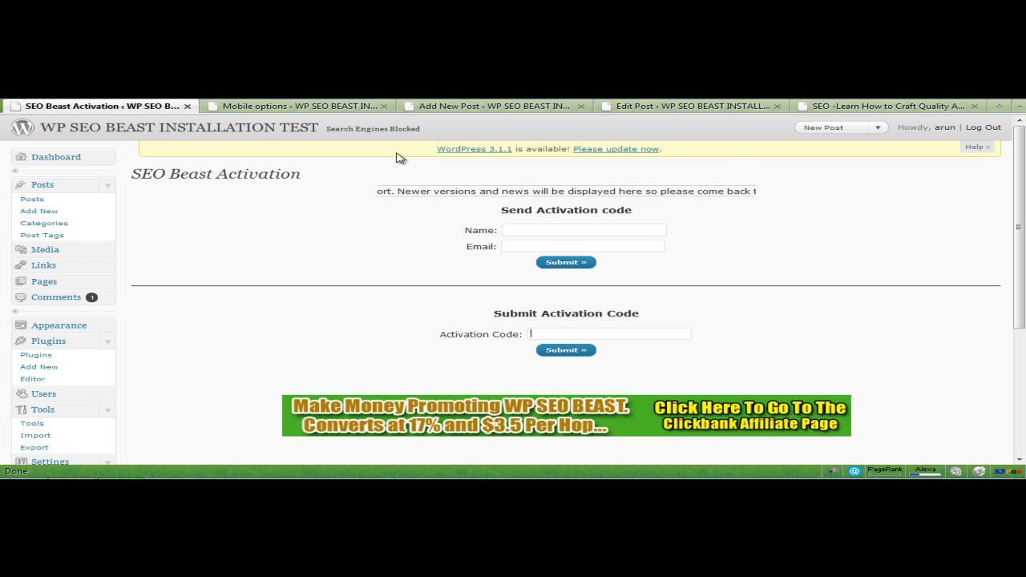
pyautogui.click(542, 333)
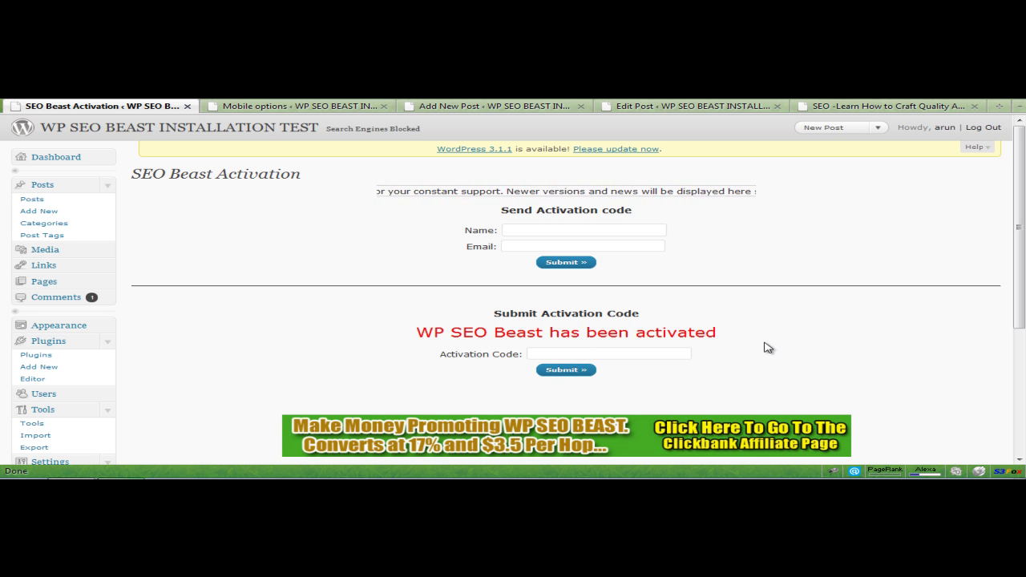
pyautogui.moveTo(737, 342); pyautogui.dragTo(380, 325)
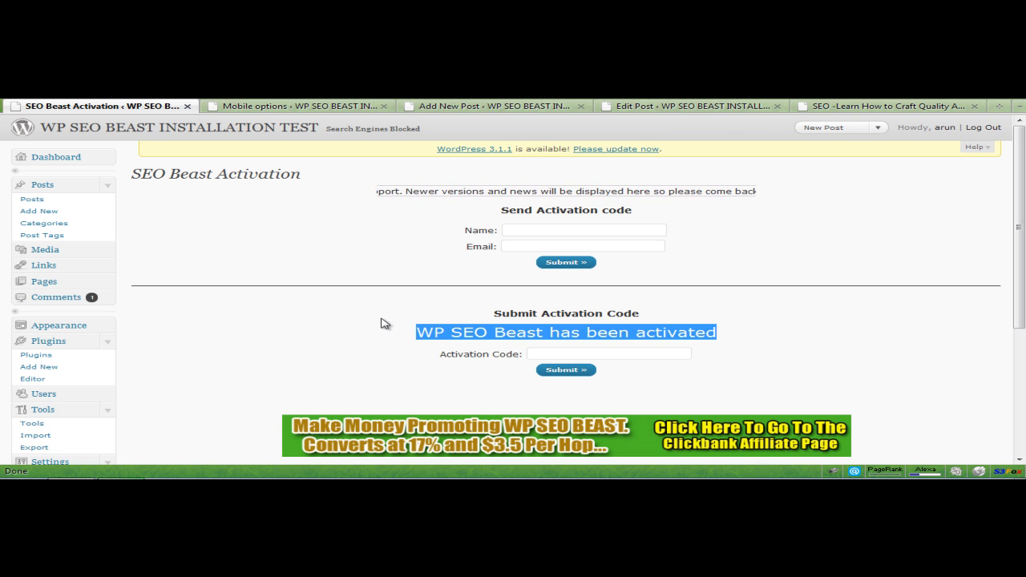
pyautogui.click(380, 325)
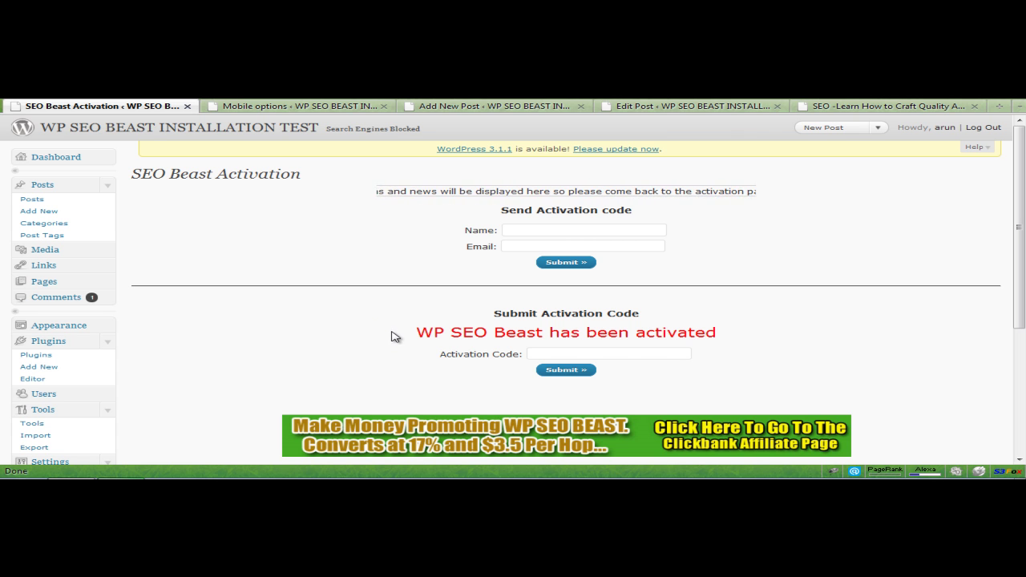
# - On the Mobile options tab, set Images to 'strip Images / Bilder entfernen' and update options
pyautogui.click(267, 106)
pyautogui.scroll(5, 352, 196)
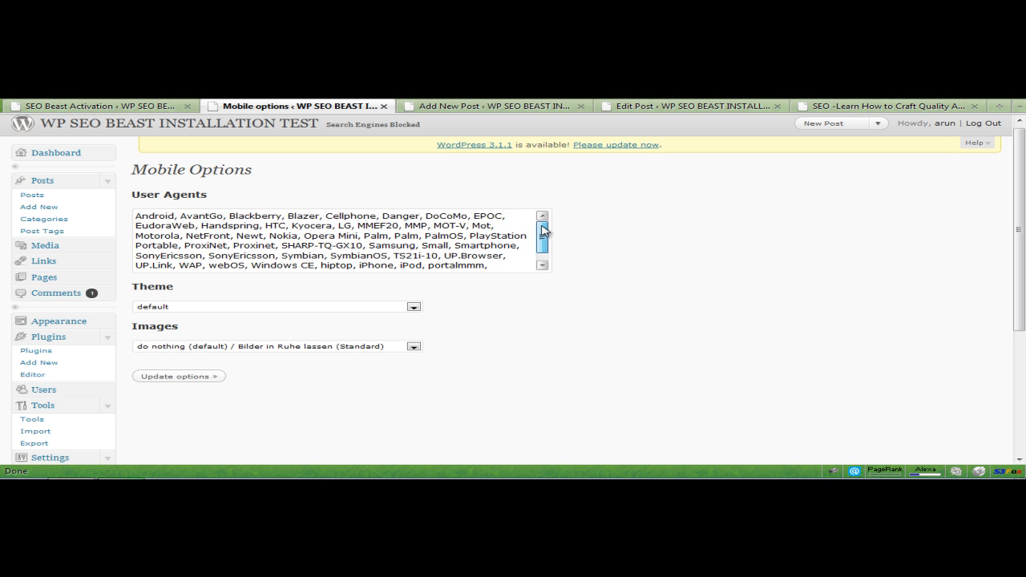
pyautogui.moveTo(542, 231)
pyautogui.mouseDown()
pyautogui.moveTo(543, 242)
pyautogui.moveTo(552, 223)
pyautogui.mouseUp()
pyautogui.click(367, 347)
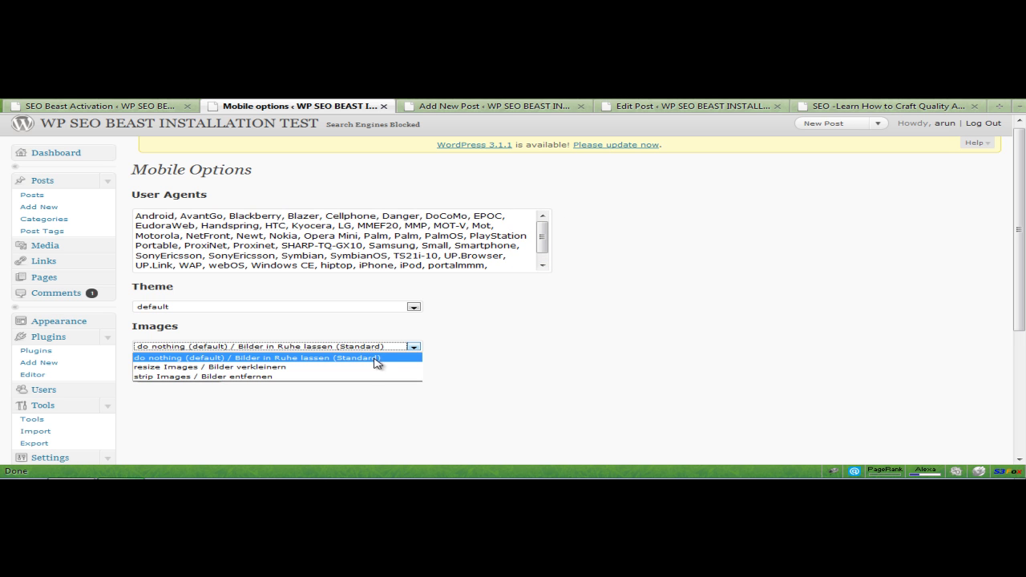
pyautogui.click(377, 361)
pyautogui.click(397, 348)
pyautogui.click(374, 367)
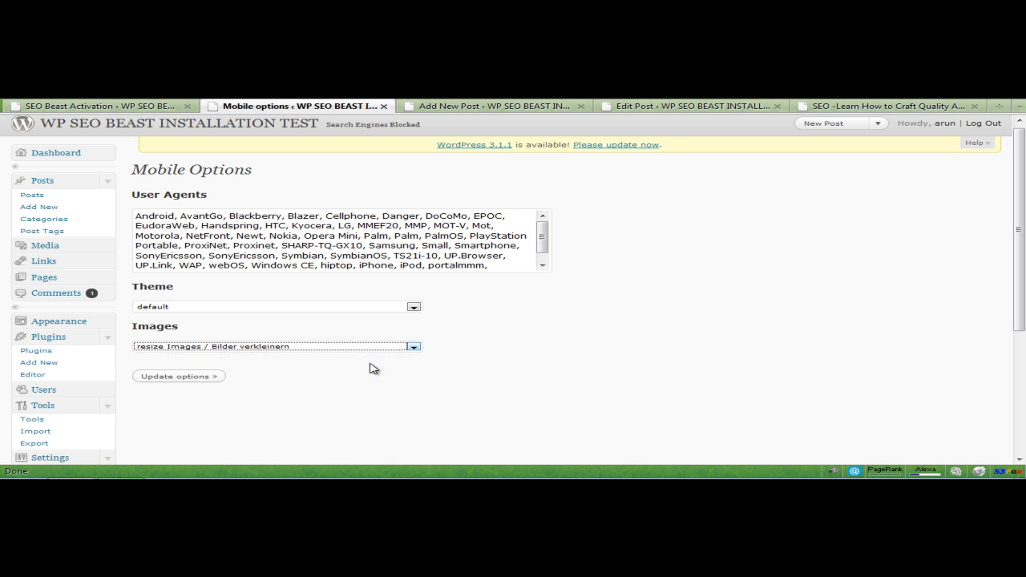
pyautogui.click(388, 347)
pyautogui.click(373, 376)
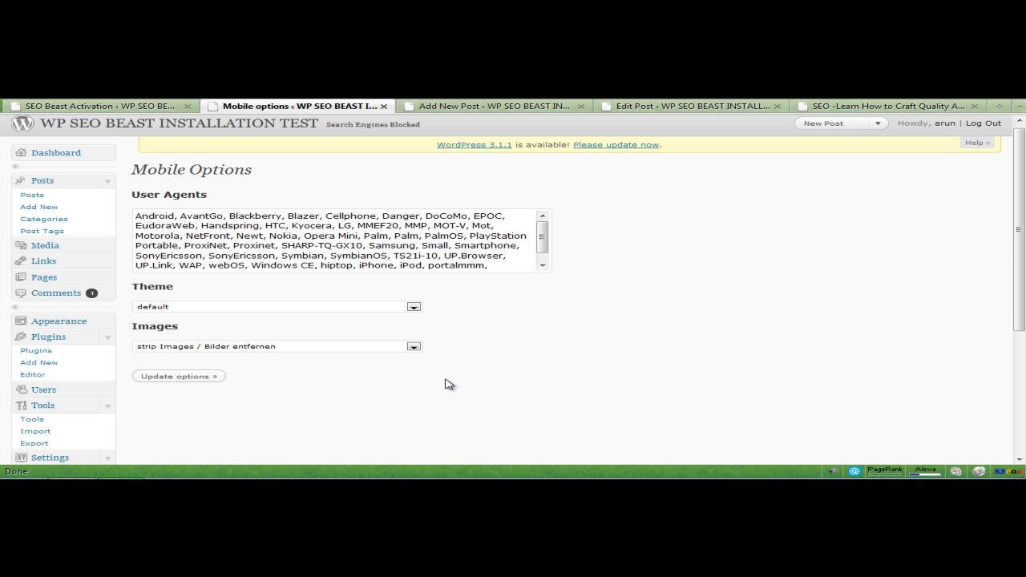
pyautogui.click(211, 350)
pyautogui.click(206, 378)
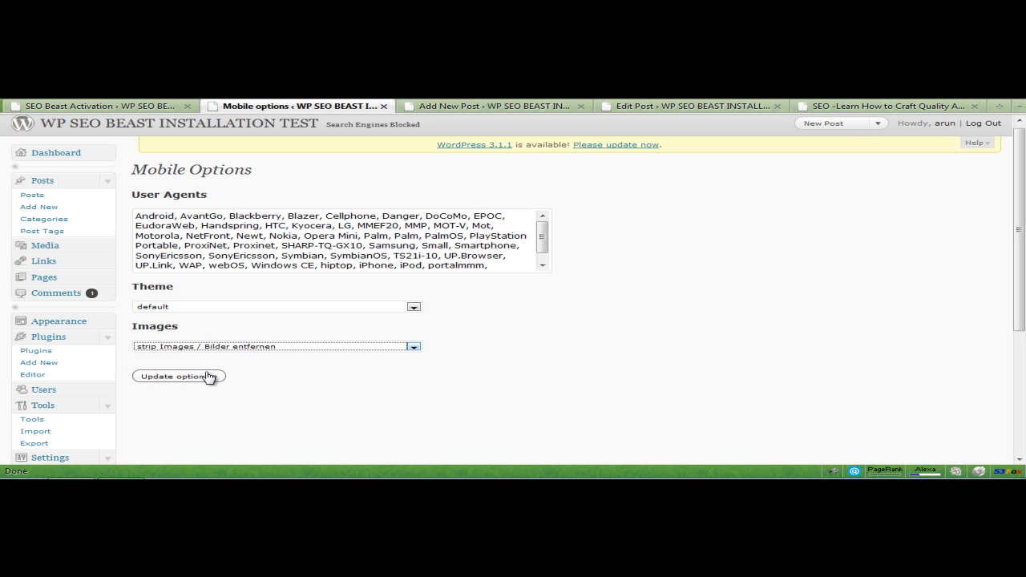
pyautogui.click(211, 377)
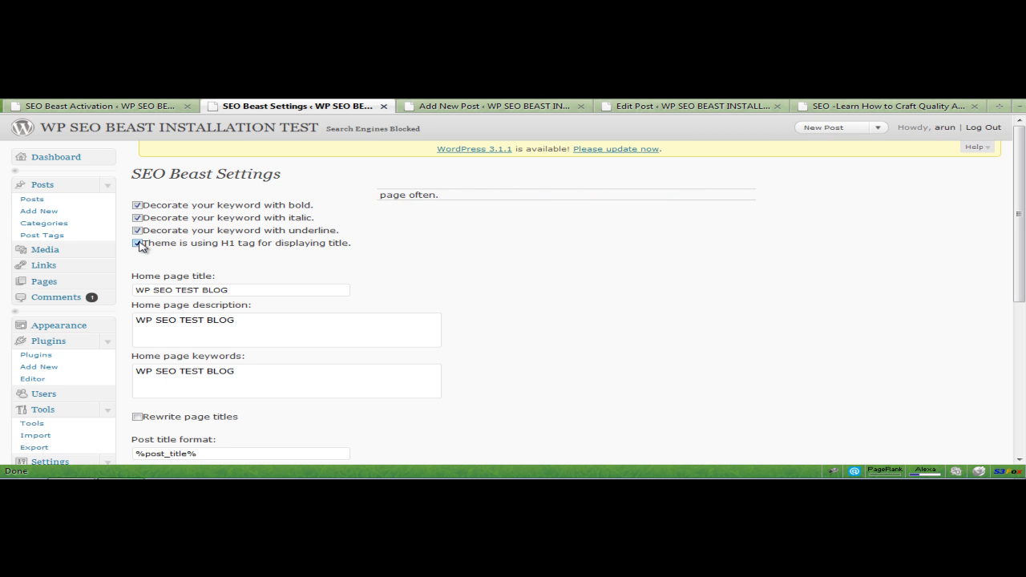
# - Tick 'Theme is using H1 tag for displaying title' in the SEO Beast Settings
pyautogui.click(140, 244)
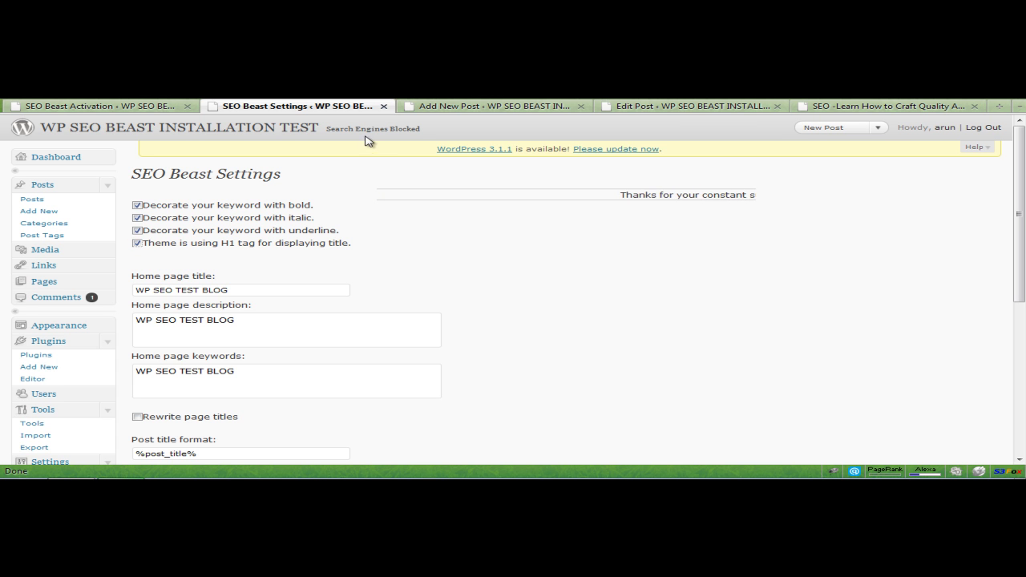
# - In the Add New Post editor, get the 19 LSI keywords for the main keyword seo
pyautogui.click(453, 112)
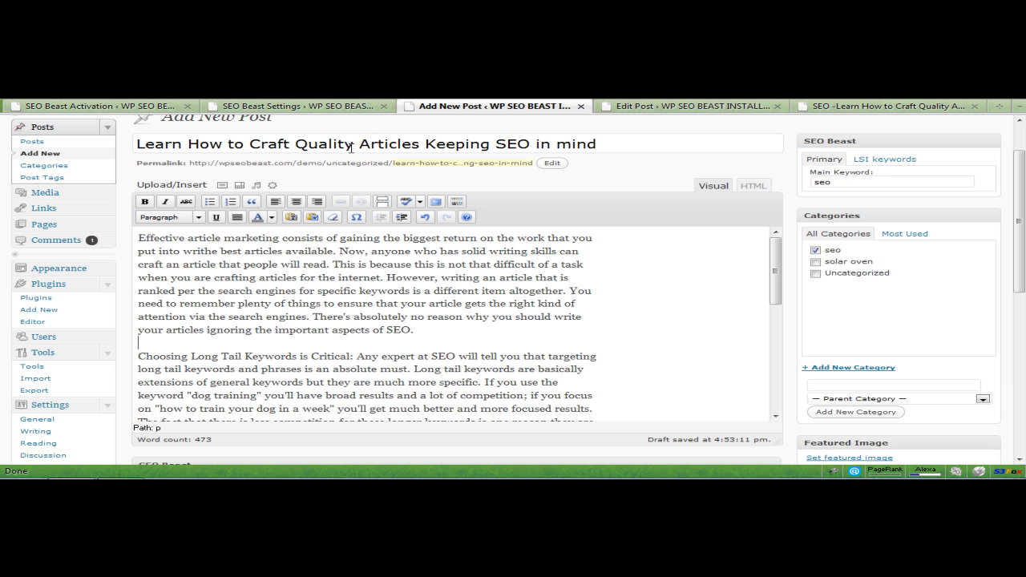
pyautogui.scroll(1, 1022, 218)
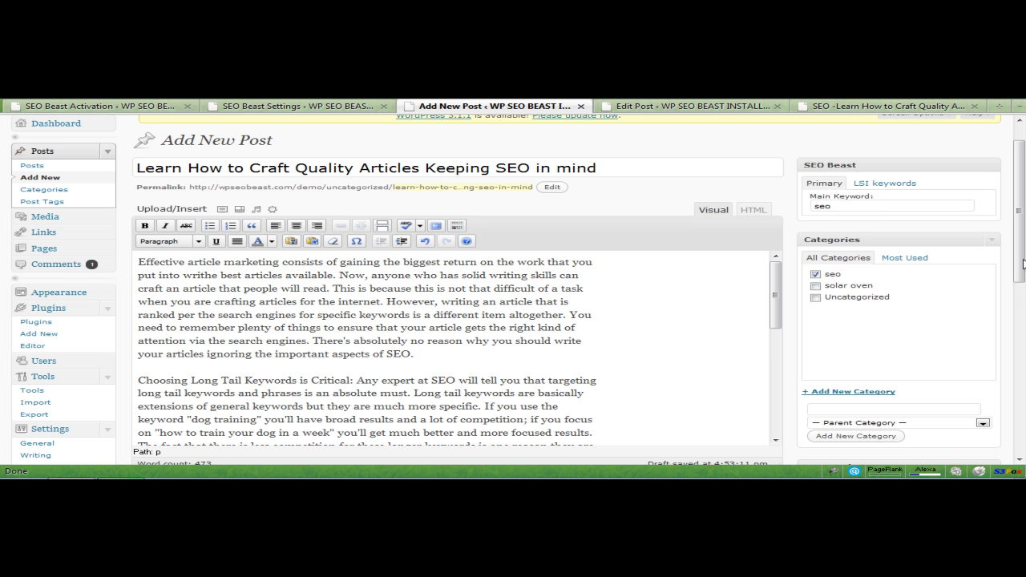
pyautogui.scroll(-1, 1023, 264)
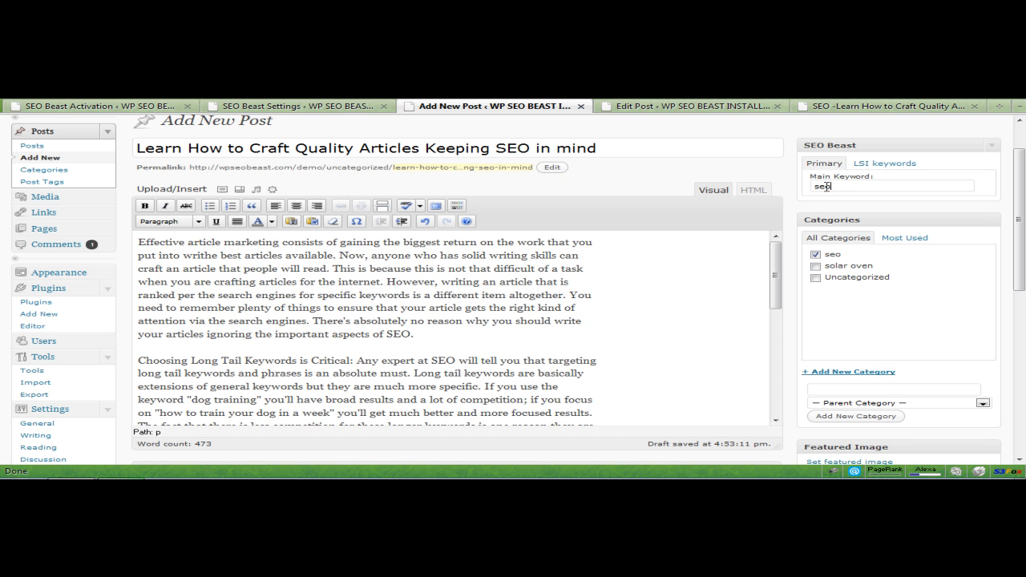
pyautogui.click(887, 163)
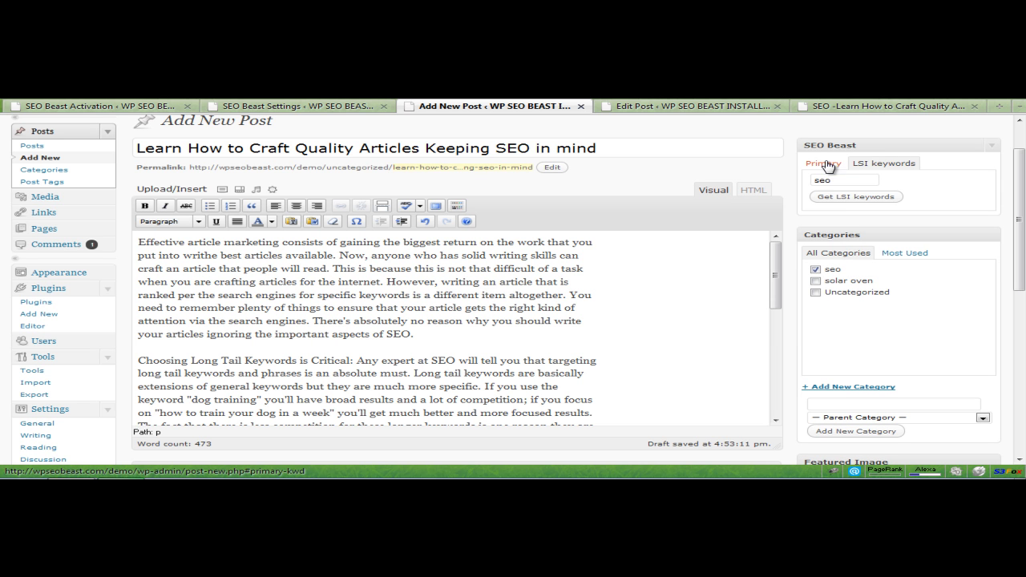
pyautogui.click(834, 164)
pyautogui.click(881, 164)
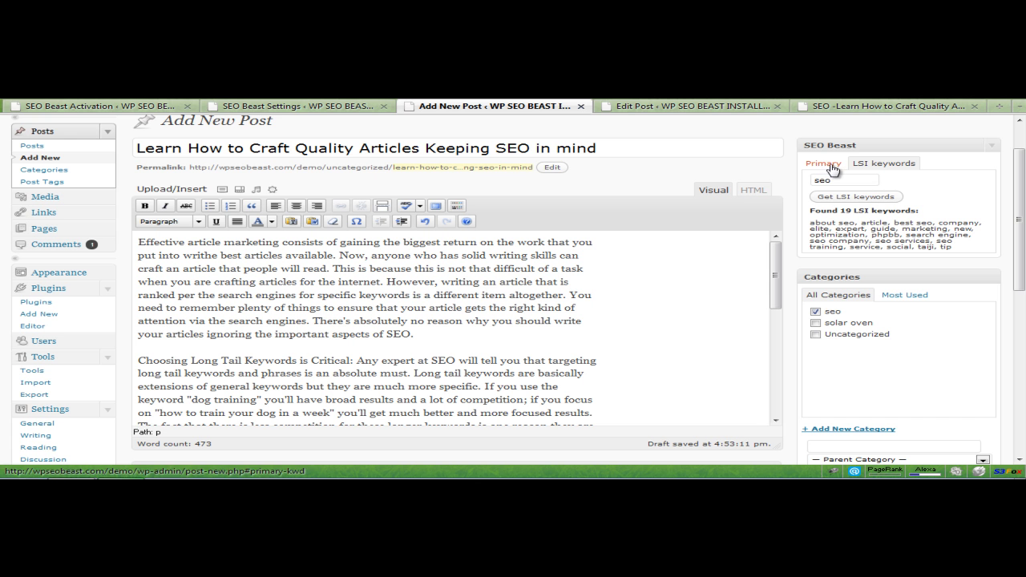
# - Save the article as a draft and review its 4.2/10 SEO Beast score and recommendations
pyautogui.moveTo(1019, 218); pyautogui.dragTo(1018, 366)
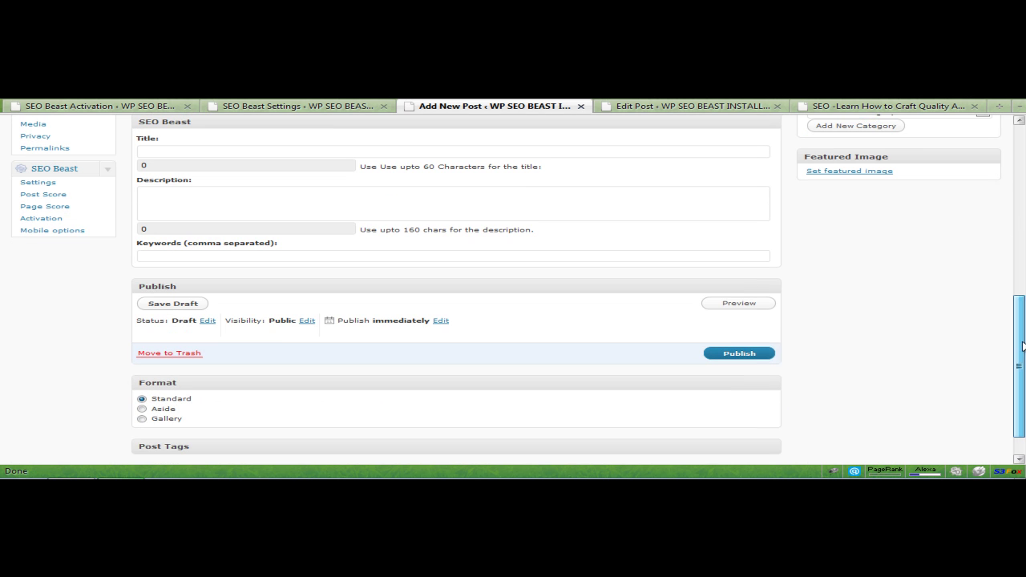
pyautogui.click(192, 304)
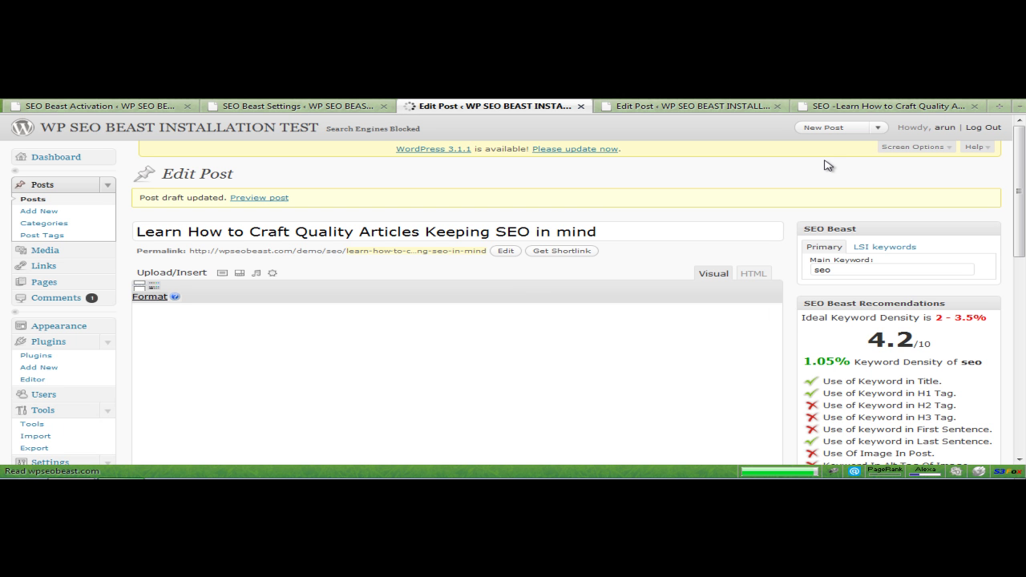
pyautogui.scroll(-3, 883, 184)
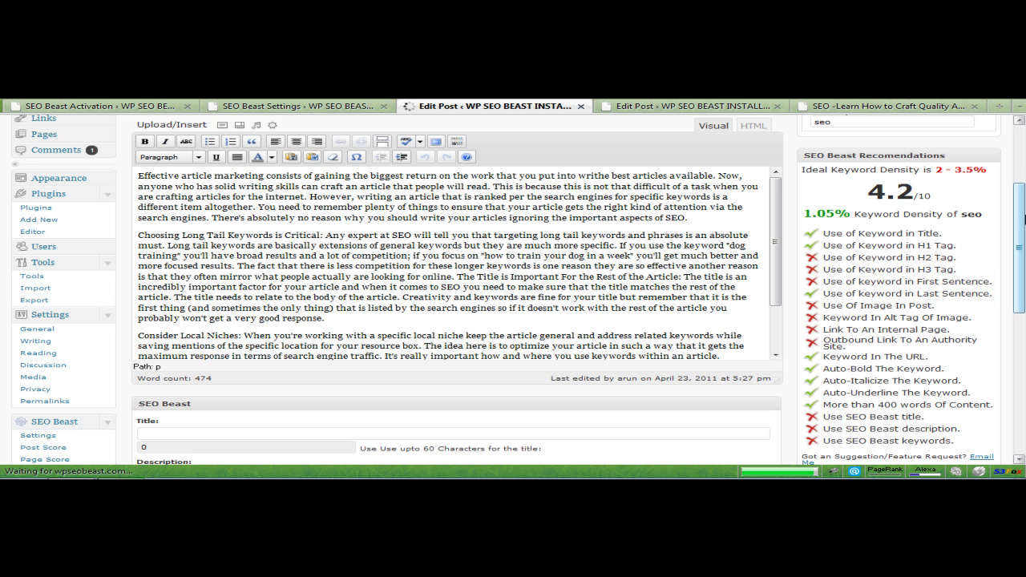
pyautogui.scroll(-1, 1015, 215)
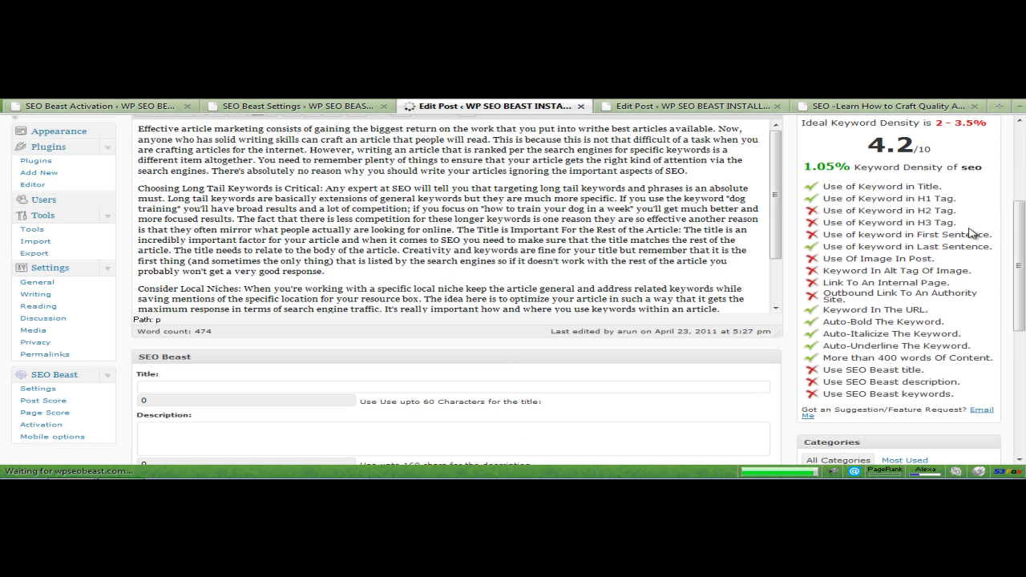
pyautogui.moveTo(1021, 246); pyautogui.dragTo(1024, 233)
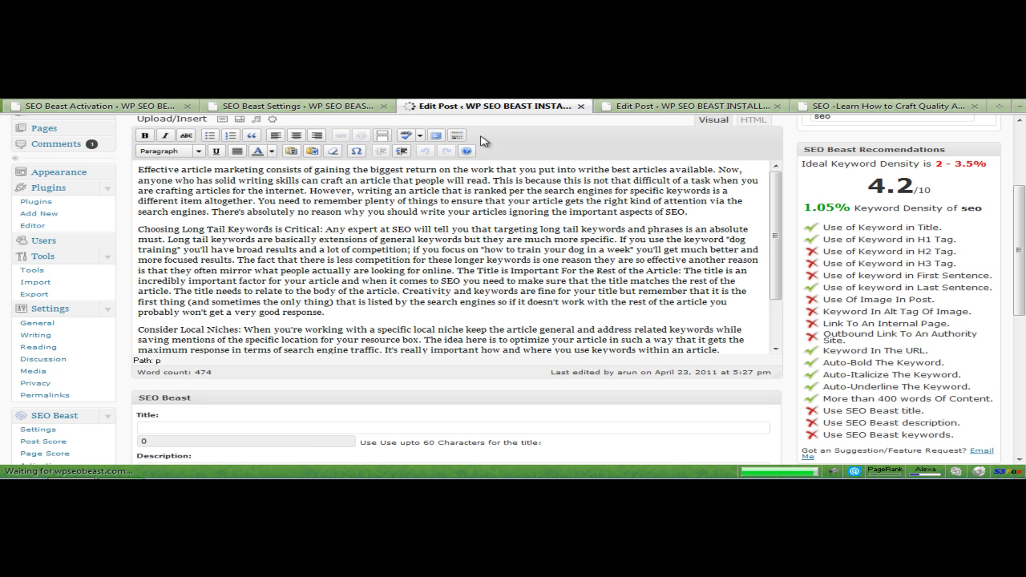
# - Toggle the extra formatting toolbar, browse the paragraph formats, and place the caret after the first paragraph
pyautogui.click(455, 138)
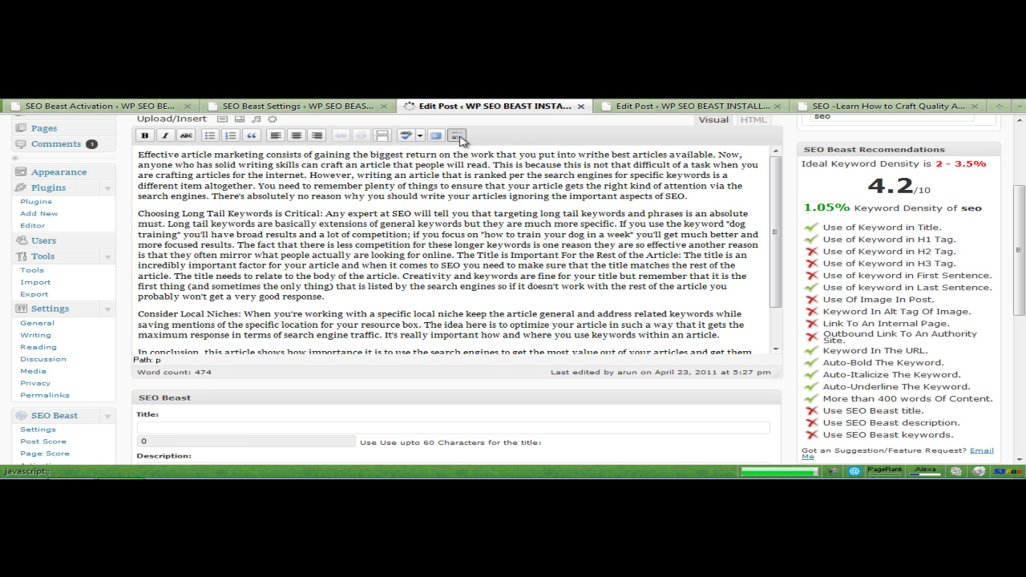
pyautogui.click(461, 140)
pyautogui.click(190, 155)
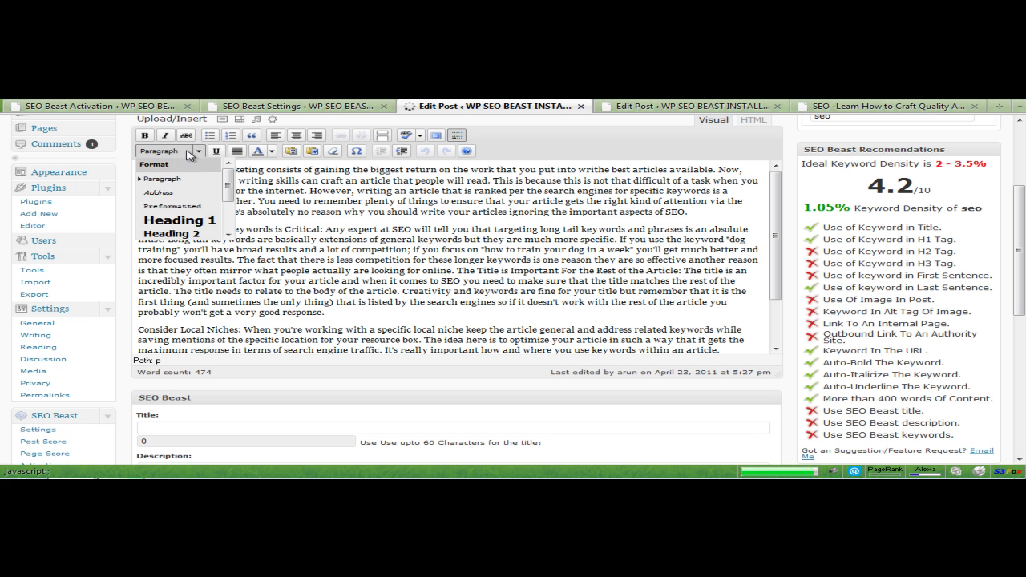
pyautogui.scroll(-2, 233, 220)
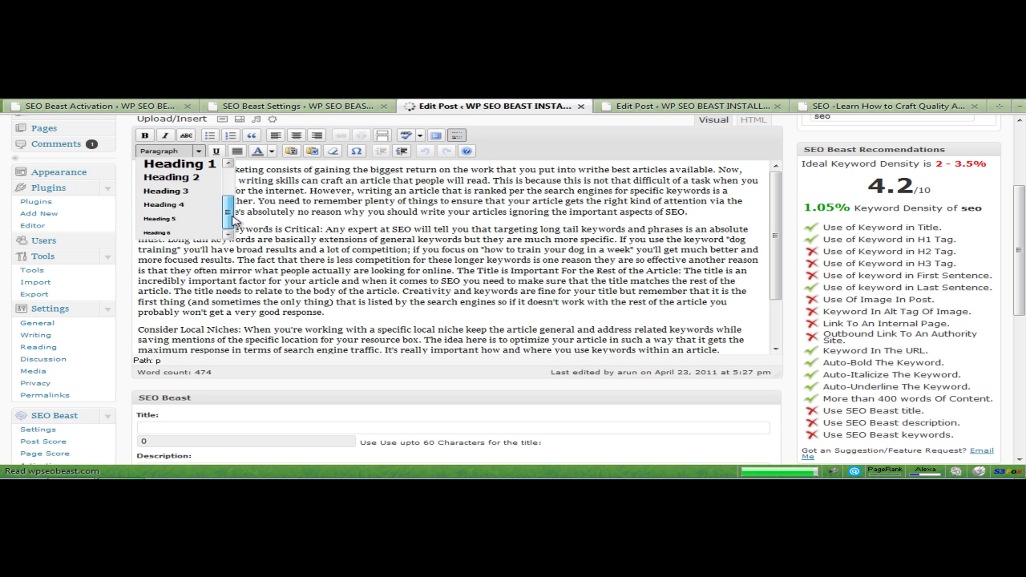
pyautogui.click(423, 232)
pyautogui.click(361, 230)
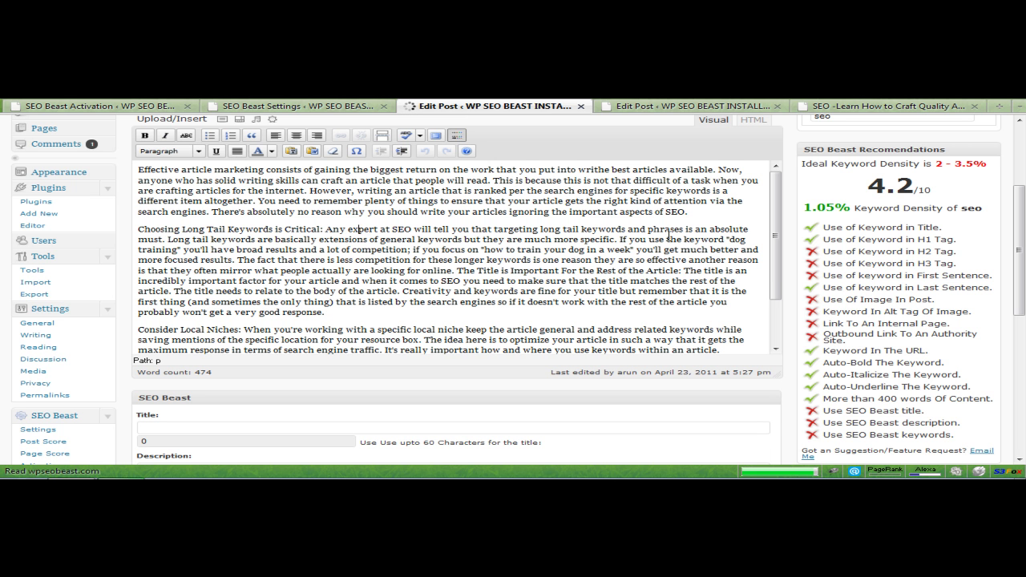
pyautogui.scroll(-2, 670, 237)
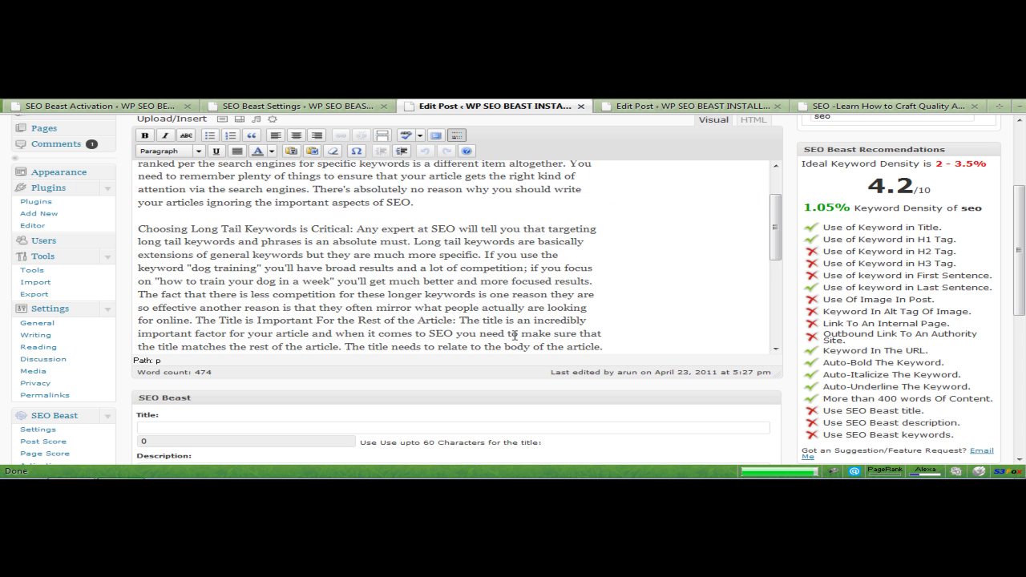
# - Insert a new line reading 'seo' after the first paragraph, formatted as Heading 2
pyautogui.press('Return')
pyautogui.write('seo')
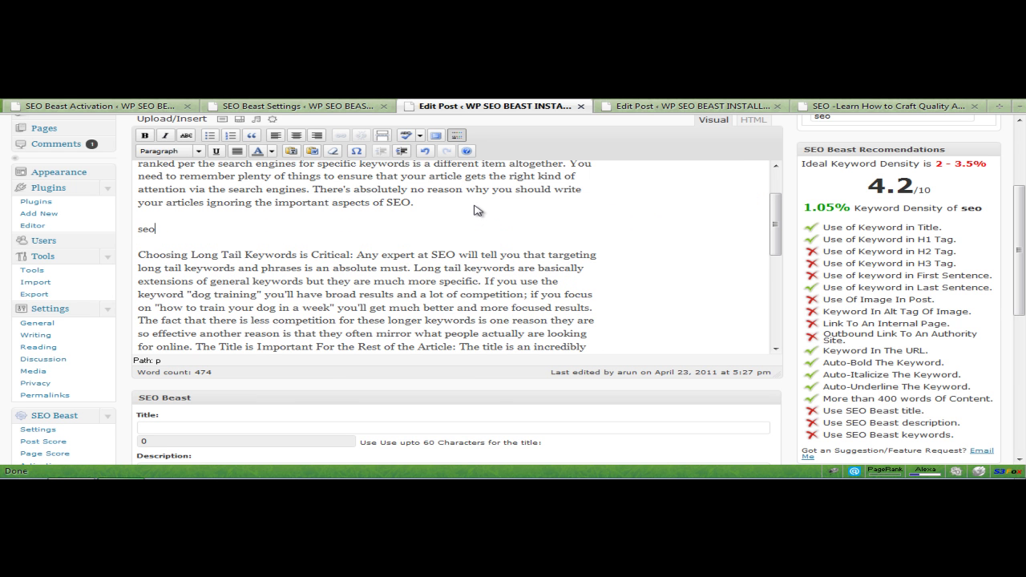
pyautogui.hotkey('shift', 'Home')
pyautogui.click(198, 151)
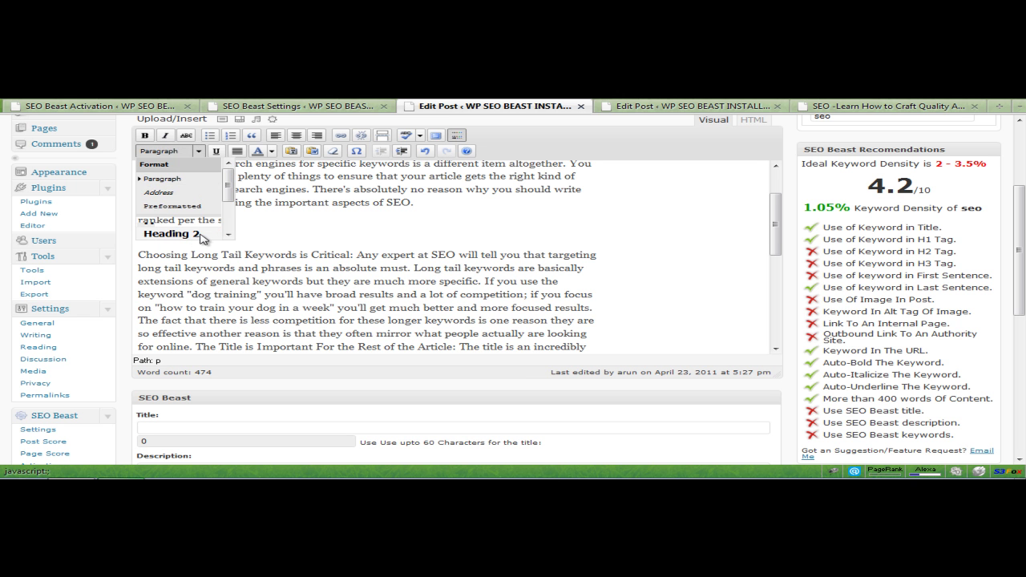
pyautogui.click(199, 238)
pyautogui.click(383, 255)
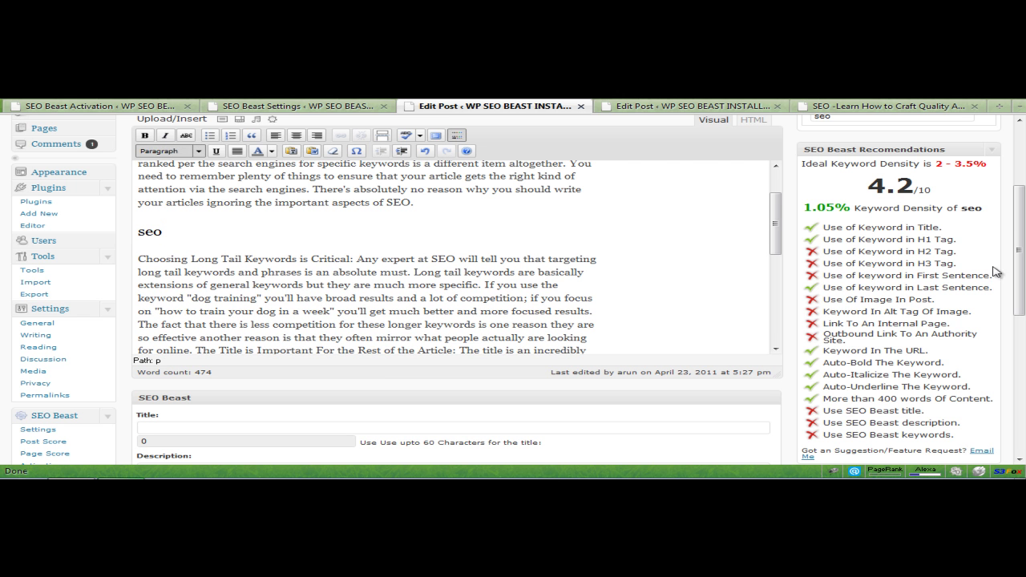
# - Select the word SEO in the Choosing Long Tail Keywords paragraph
pyautogui.scroll(-2, 1021, 251)
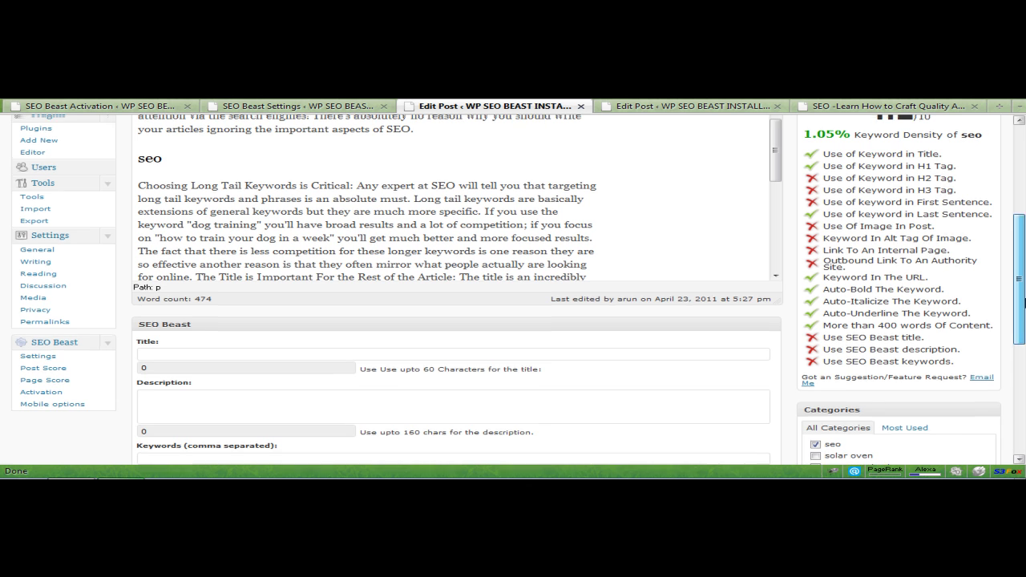
pyautogui.scroll(2, 1023, 277)
pyautogui.scroll(1, 1024, 277)
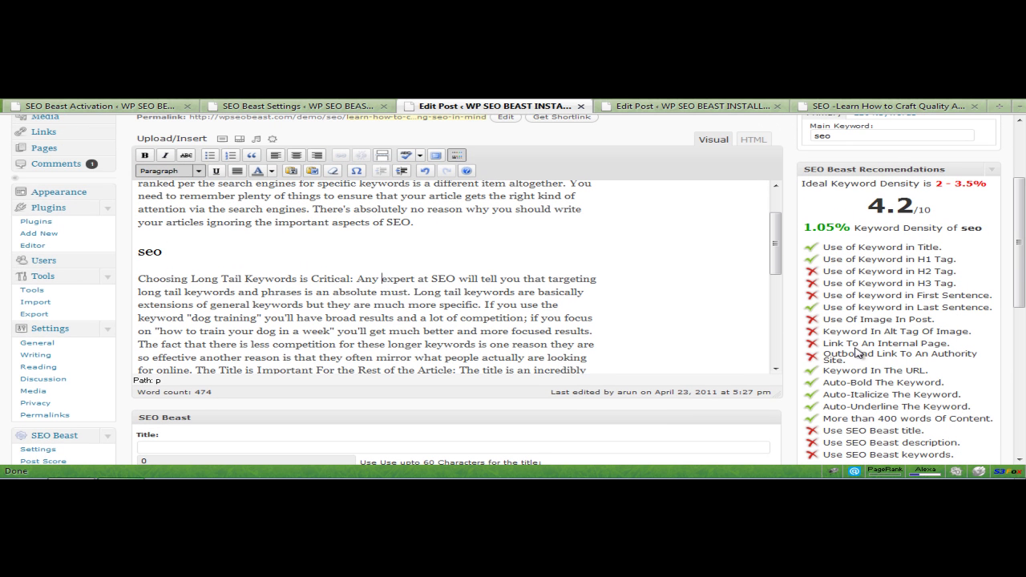
pyautogui.moveTo(459, 278); pyautogui.dragTo(432, 278)
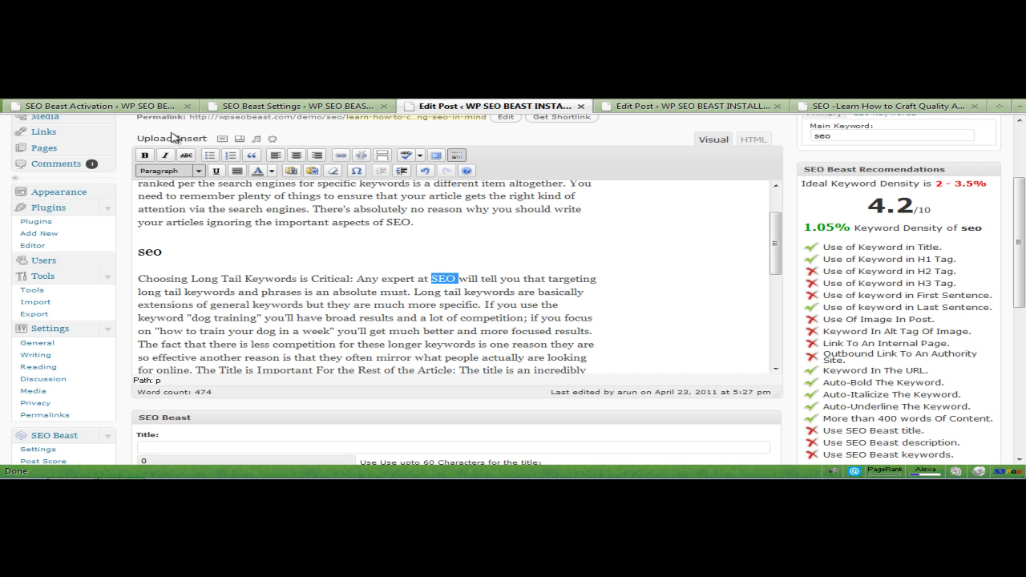
pyautogui.click(453, 280)
pyautogui.moveTo(459, 278); pyautogui.dragTo(446, 278)
pyautogui.click(342, 157)
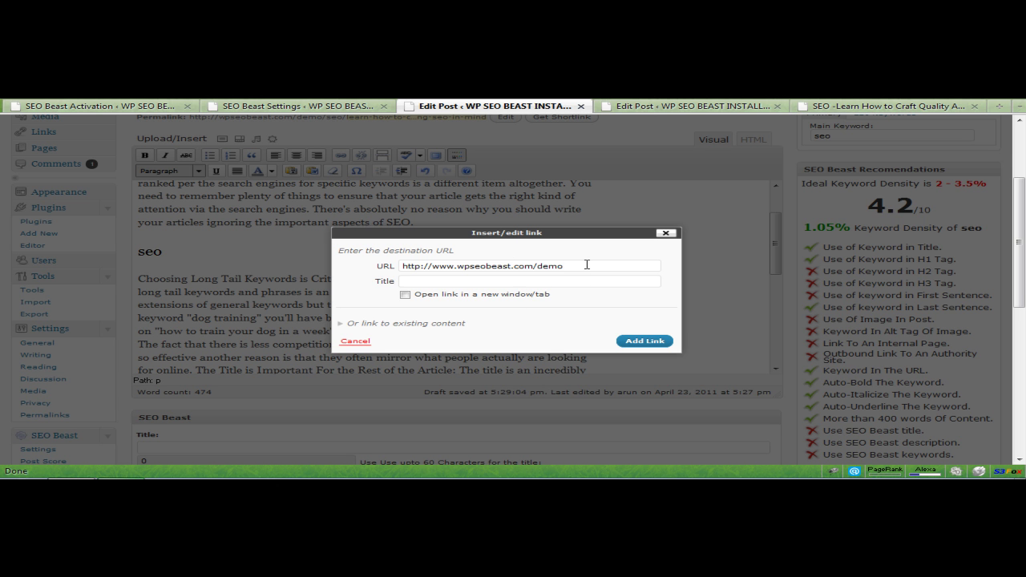
pyautogui.click(628, 344)
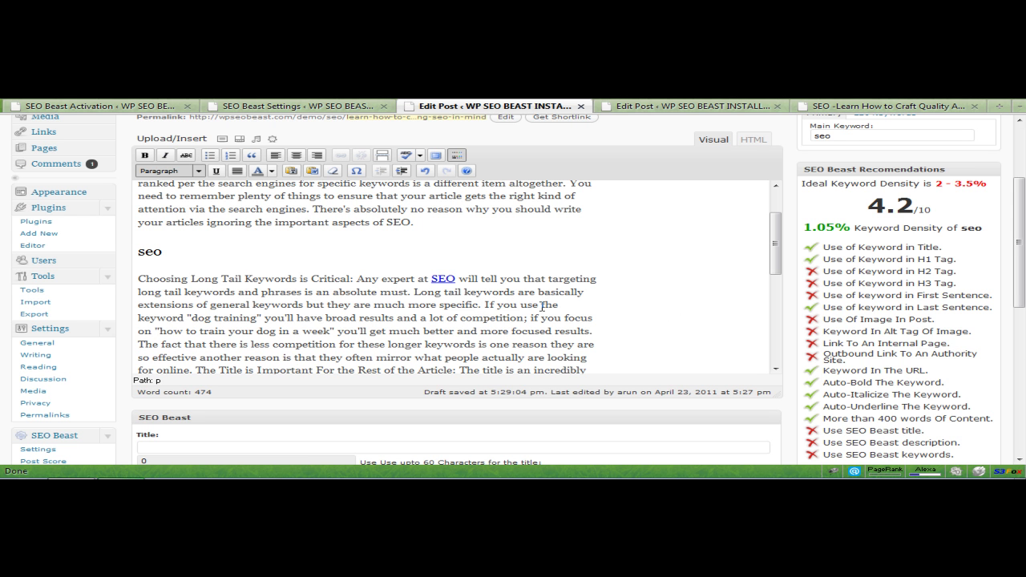
pyautogui.scroll(-1, 401, 304)
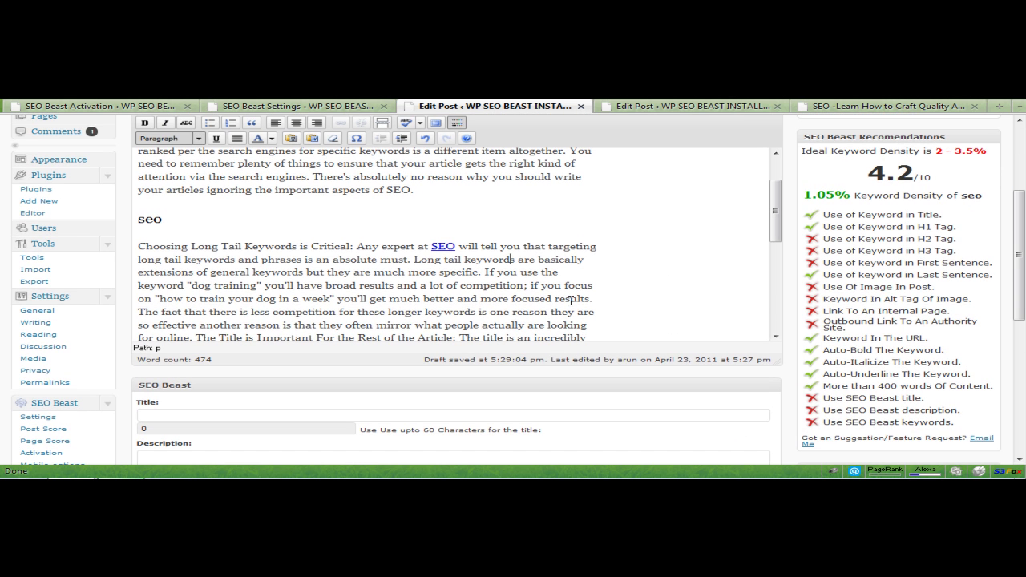
pyautogui.scroll(-2, 505, 295)
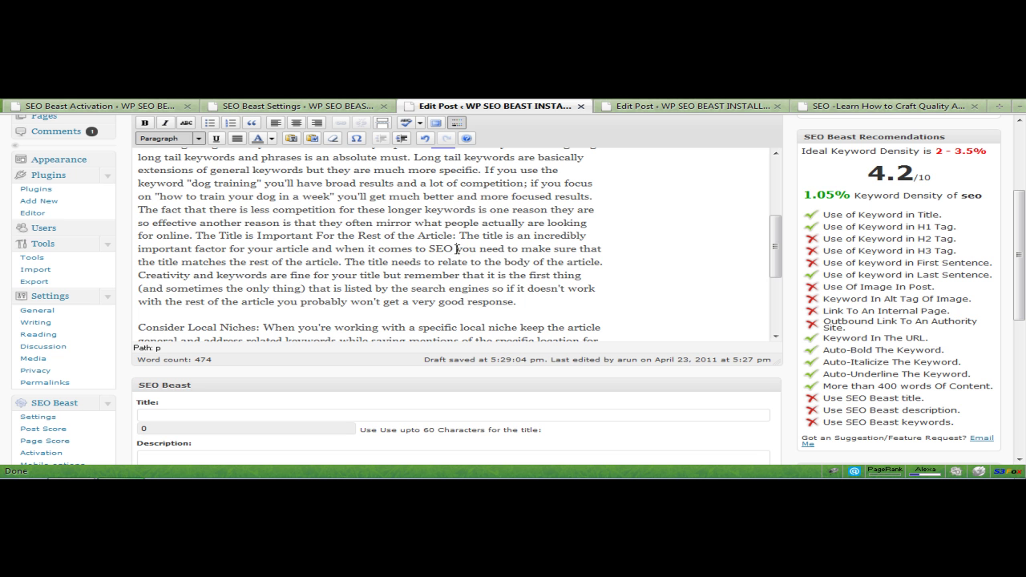
pyautogui.moveTo(457, 249); pyautogui.dragTo(423, 235)
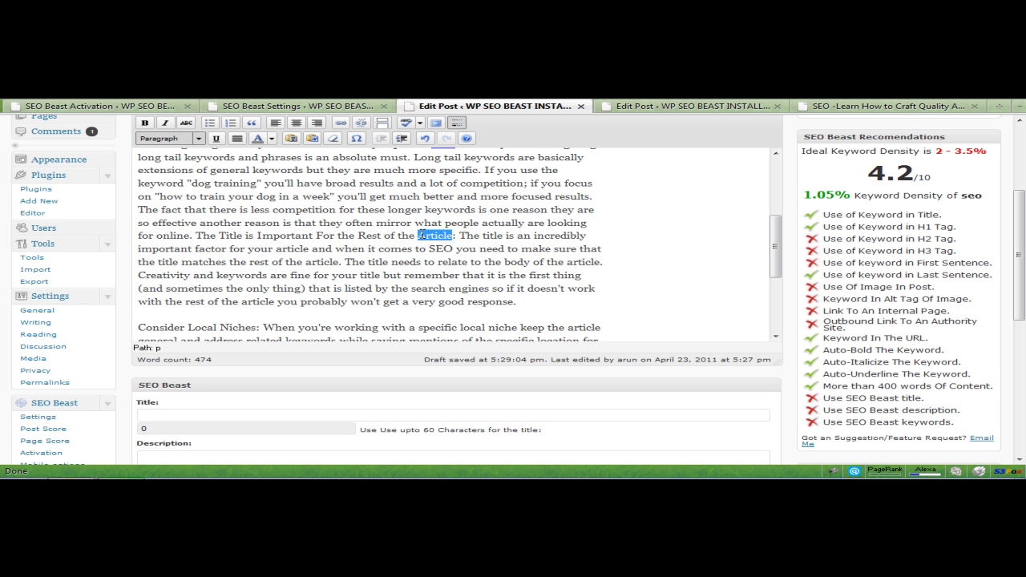
pyautogui.click(341, 121)
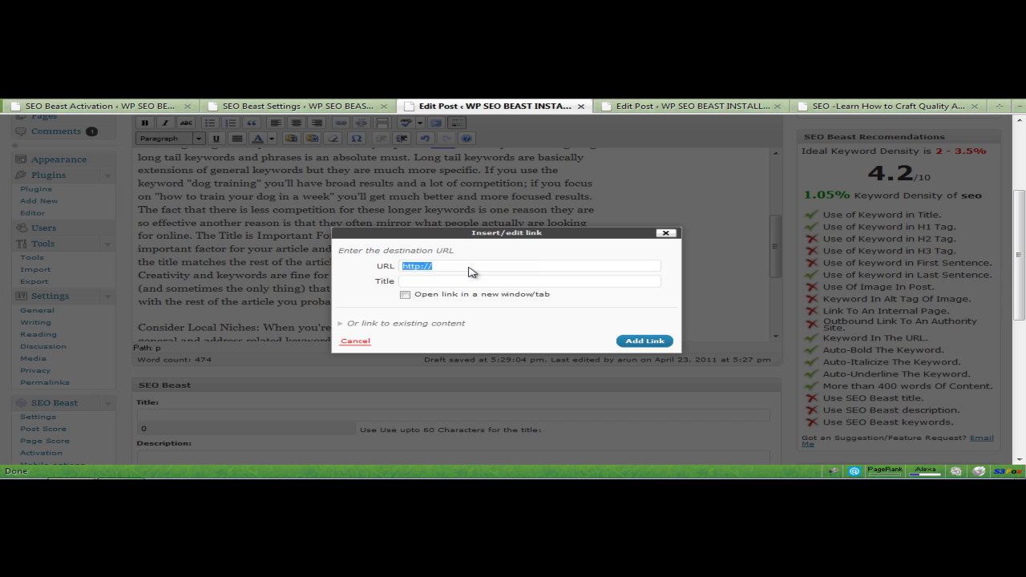
pyautogui.write('http://www.ezinearticles.com')
pyautogui.click(654, 341)
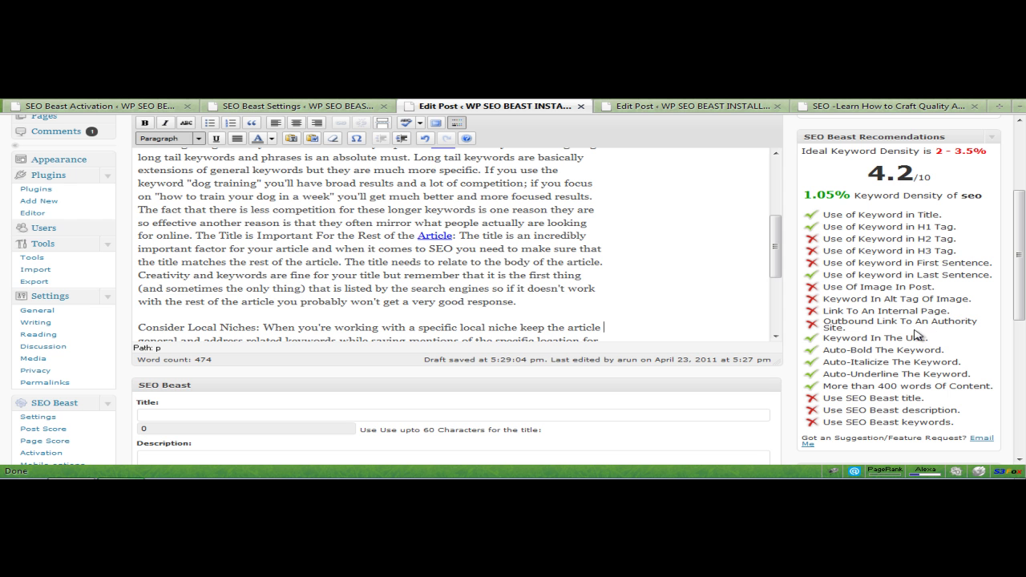
# - Switch to the 'Edit Post ‹ WP SEO BEAST INSTA…' tab showing the 10/10 optimized post
pyautogui.scroll(1, 1023, 250)
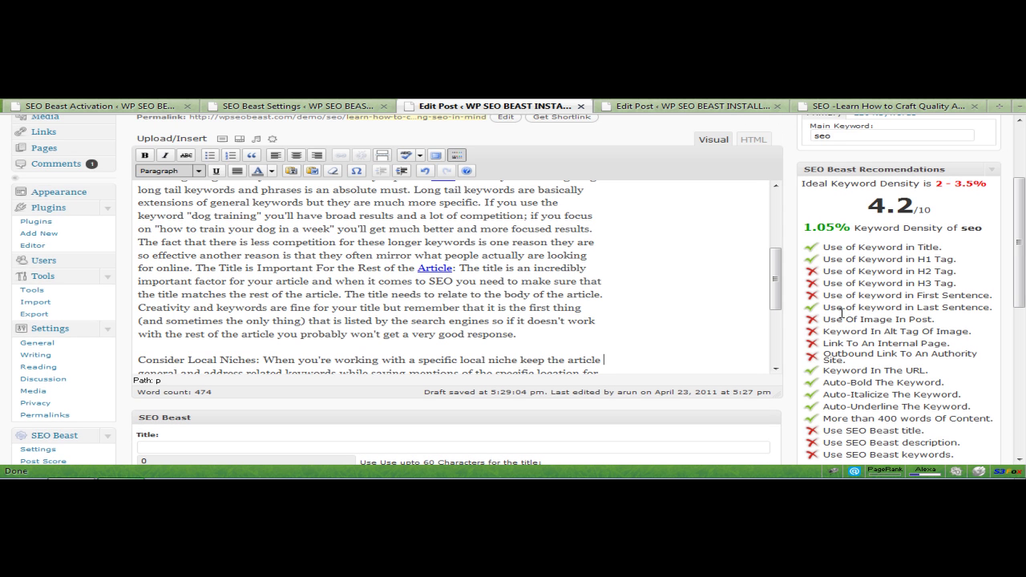
pyautogui.scroll(-1, 1024, 250)
pyautogui.scroll(1, 1024, 264)
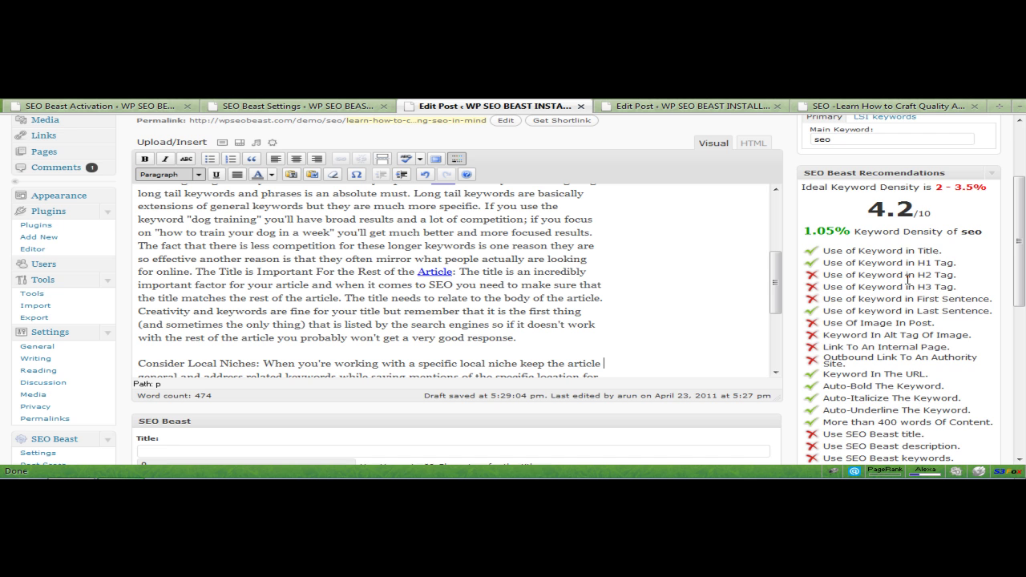
pyautogui.scroll(-1, 1024, 286)
pyautogui.scroll(2, 1024, 281)
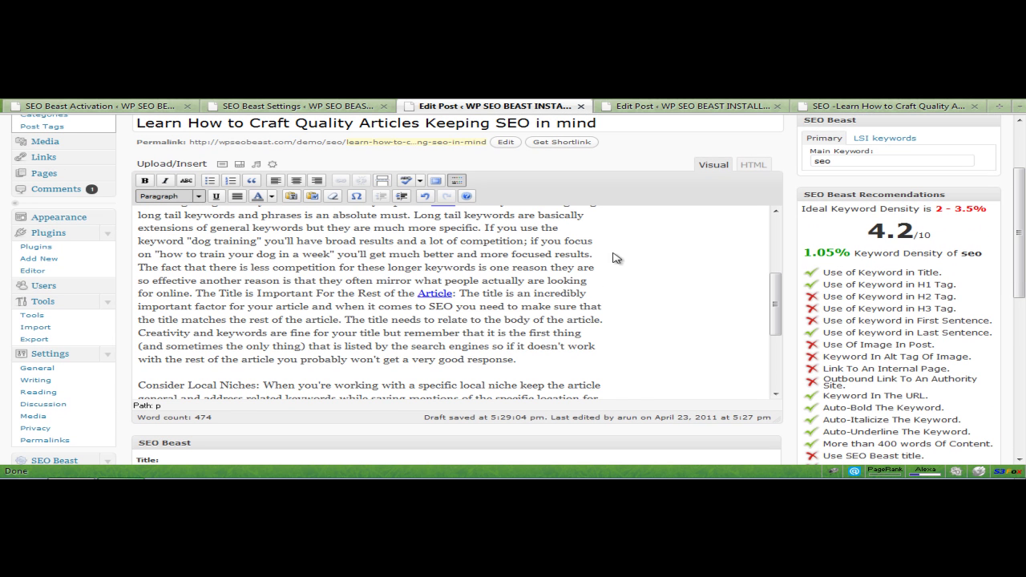
pyautogui.click(569, 267)
pyautogui.click(684, 106)
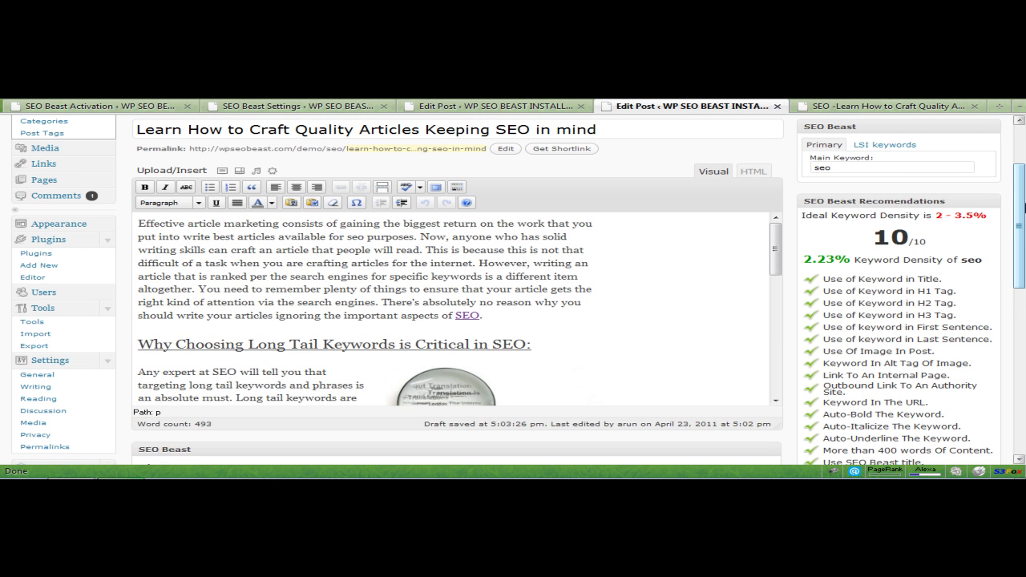
# - Check the 60-character SEO title, 154-character description and 'seo, search engine optimisation' keywords
pyautogui.moveTo(637, 130); pyautogui.dragTo(2, 160)
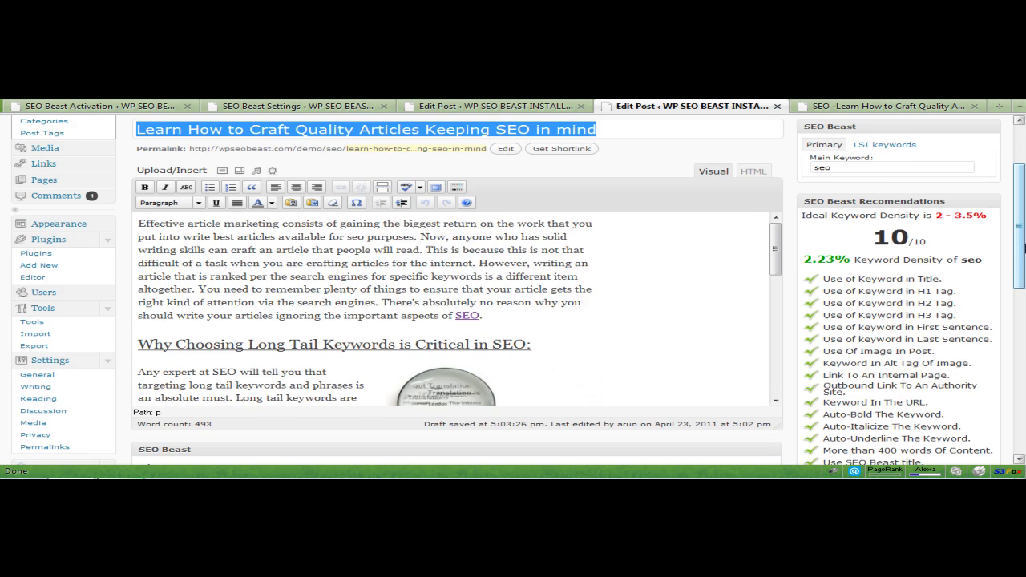
pyautogui.scroll(-5, 333, 280)
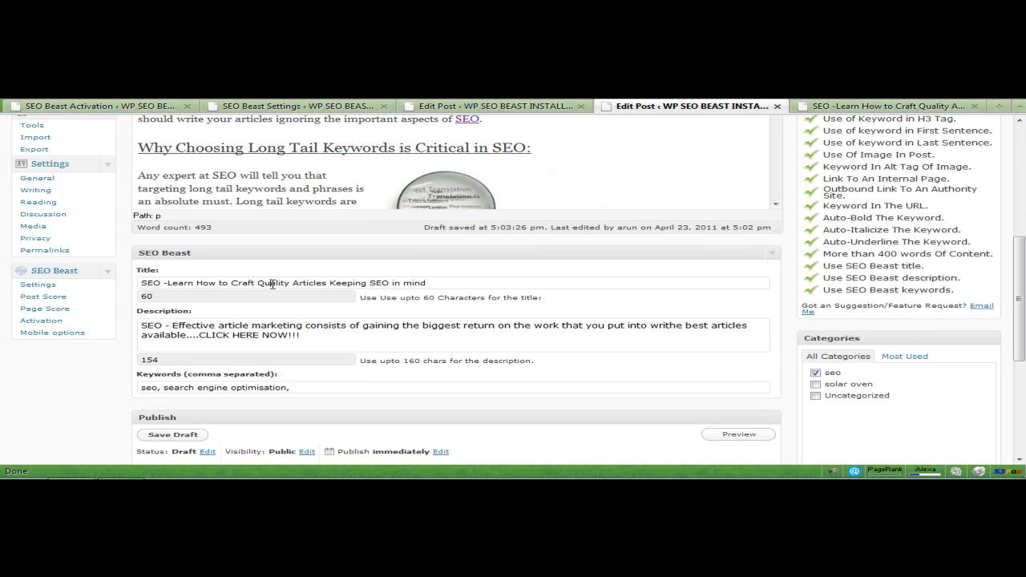
pyautogui.scroll(8, 513, 301)
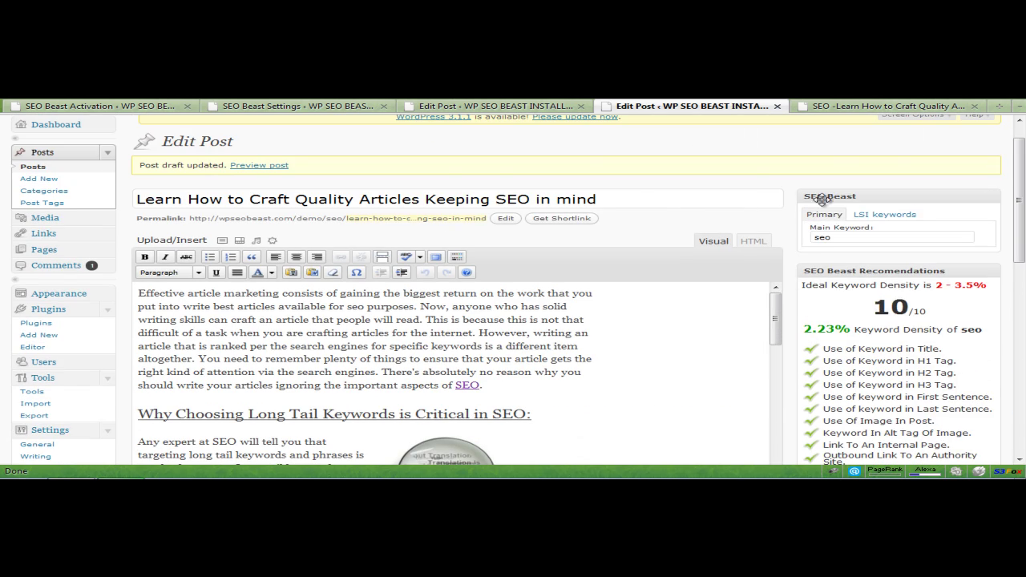
pyautogui.scroll(-4, 1023, 271)
pyautogui.scroll(-4, 1023, 271)
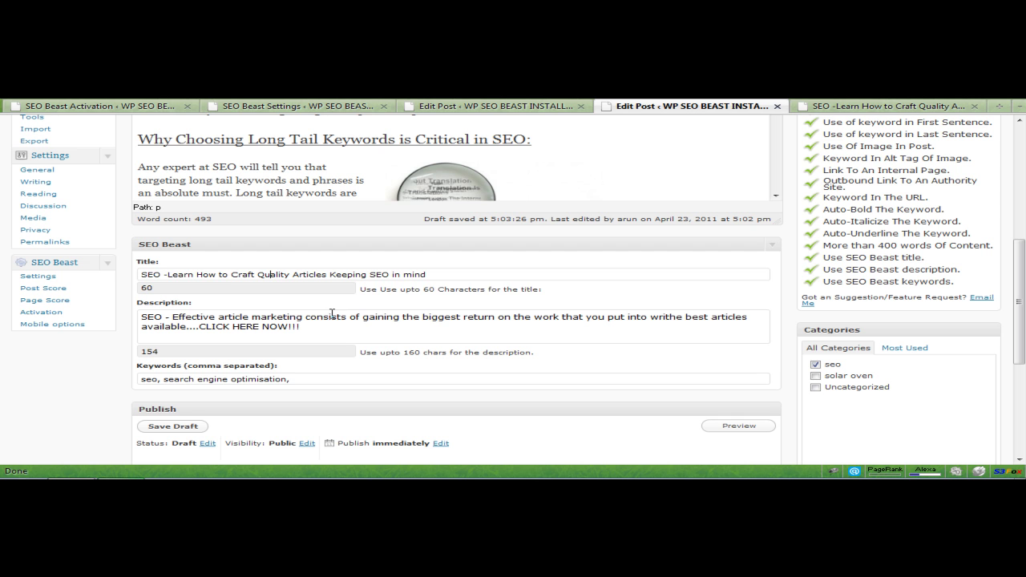
pyautogui.doubleClick(151, 275)
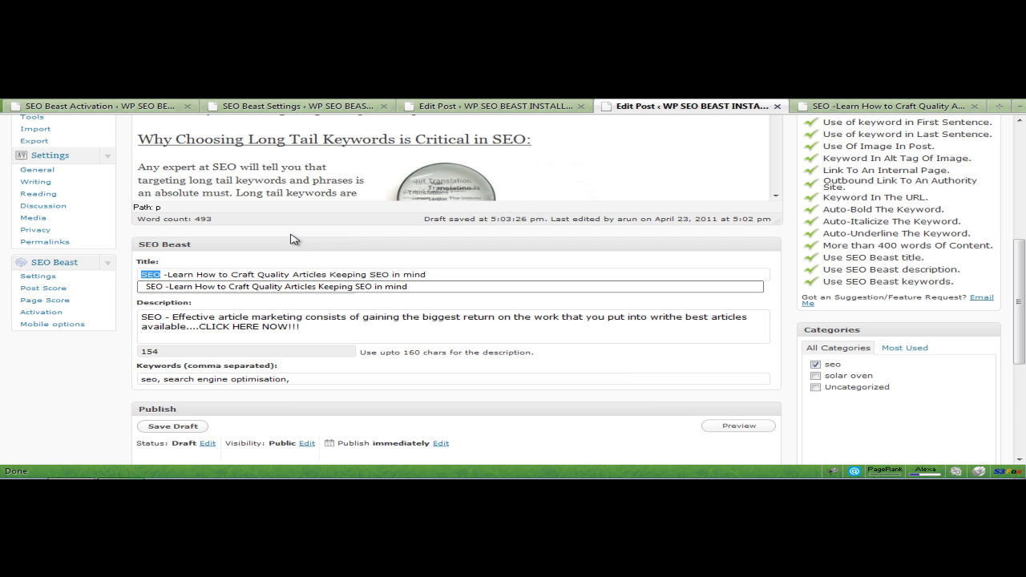
pyautogui.click(183, 328)
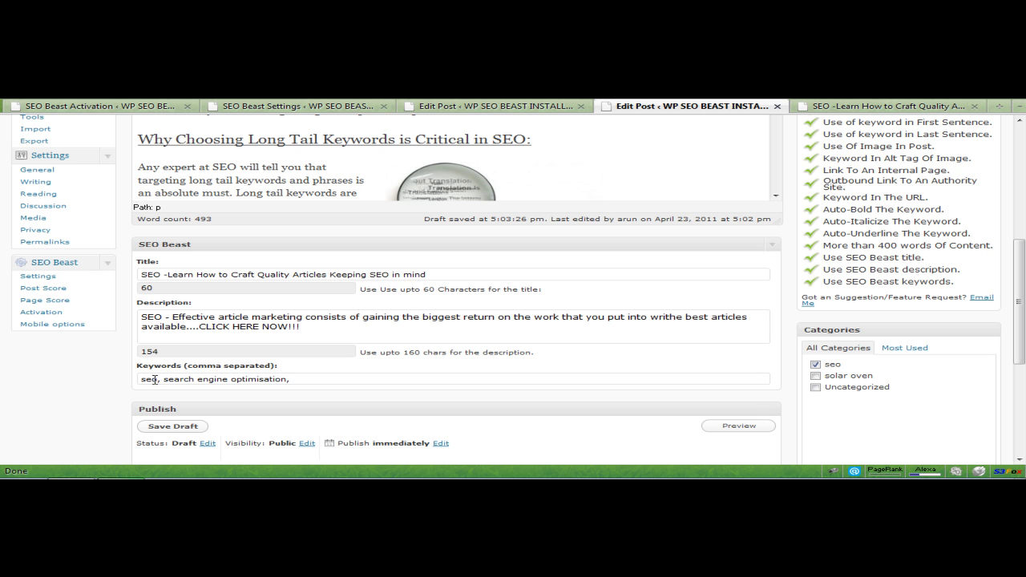
pyautogui.moveTo(158, 381); pyautogui.dragTo(97, 384)
pyautogui.click(286, 177)
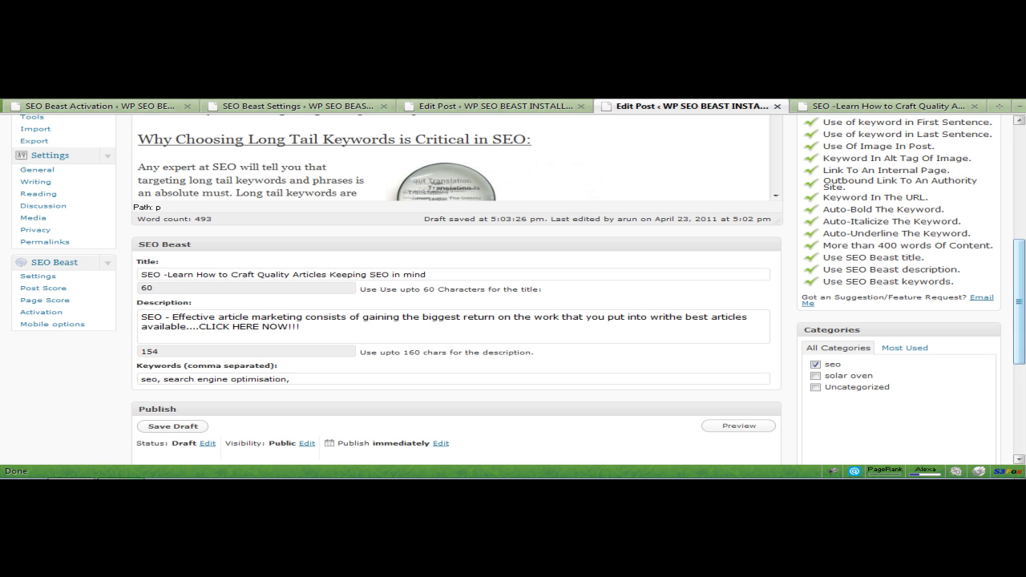
pyautogui.moveTo(1019, 302); pyautogui.dragTo(1019, 245)
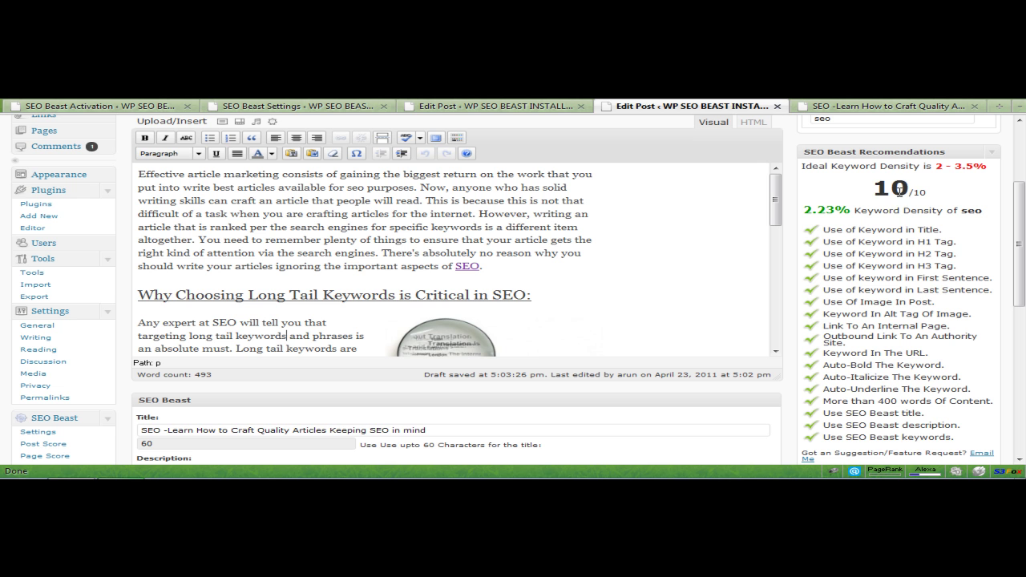
pyautogui.moveTo(904, 187); pyautogui.dragTo(804, 210)
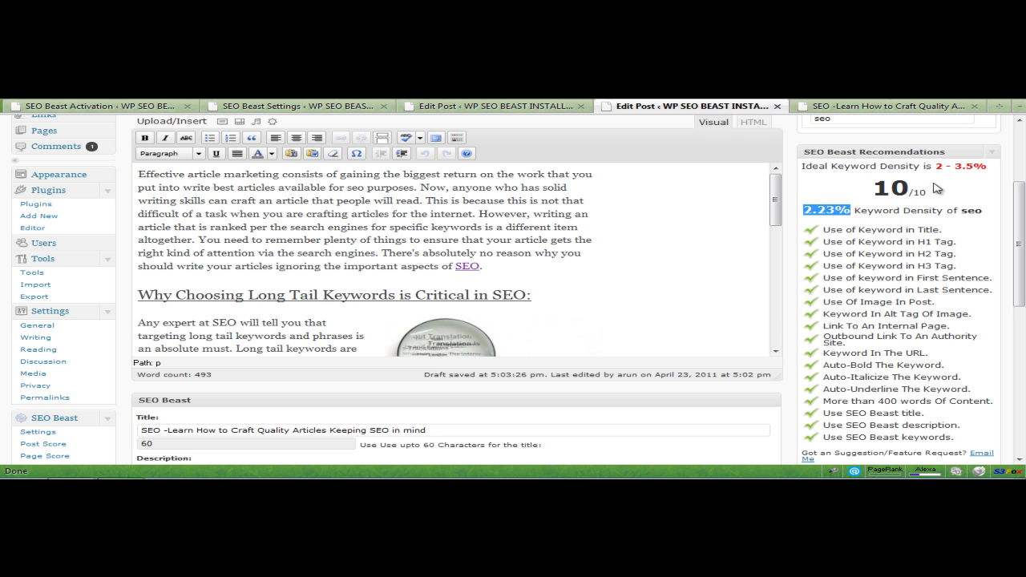
pyautogui.moveTo(936, 166); pyautogui.dragTo(987, 166)
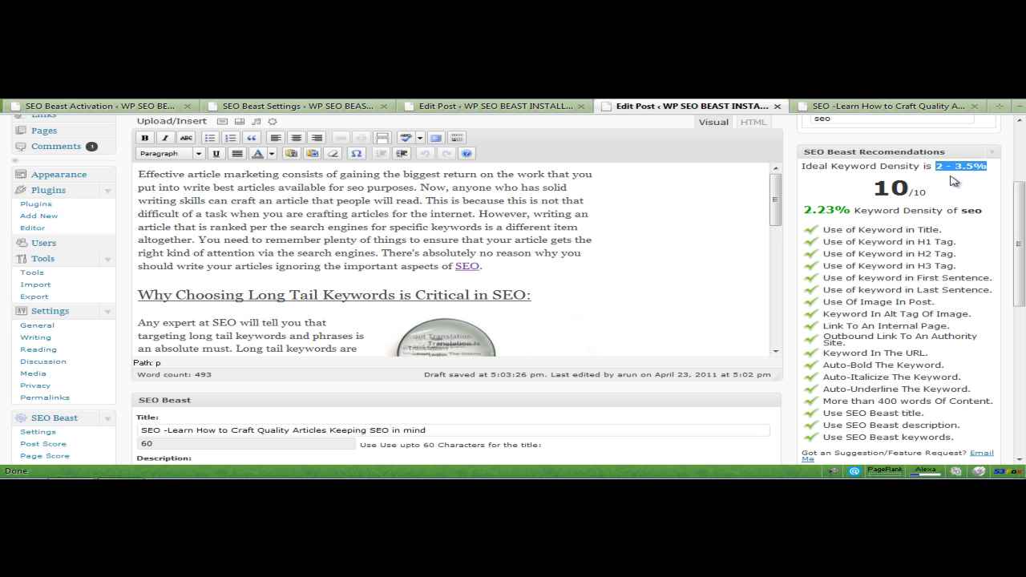
pyautogui.click(822, 231)
pyautogui.scroll(1, 1024, 203)
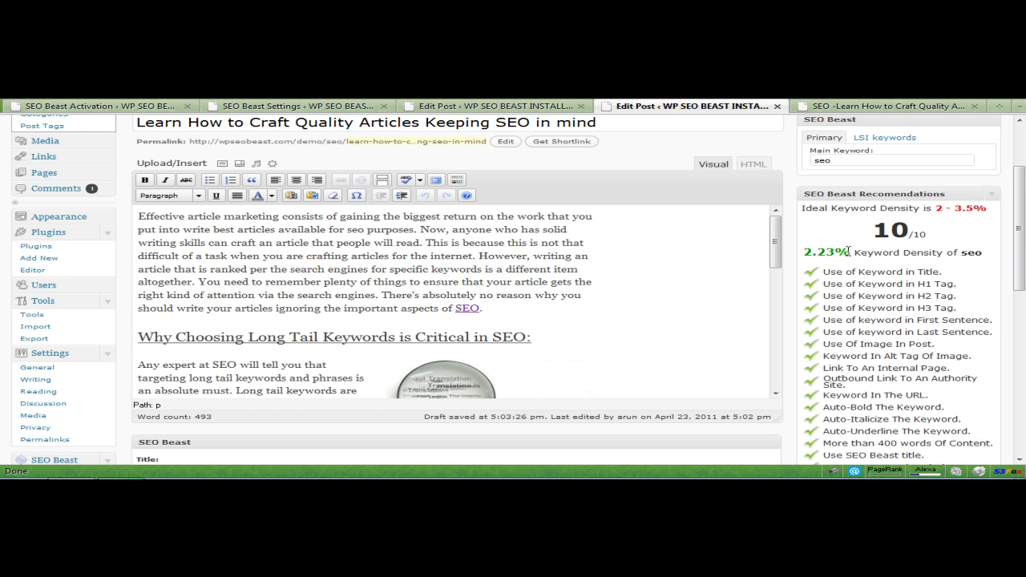
pyautogui.moveTo(848, 252); pyautogui.dragTo(794, 255)
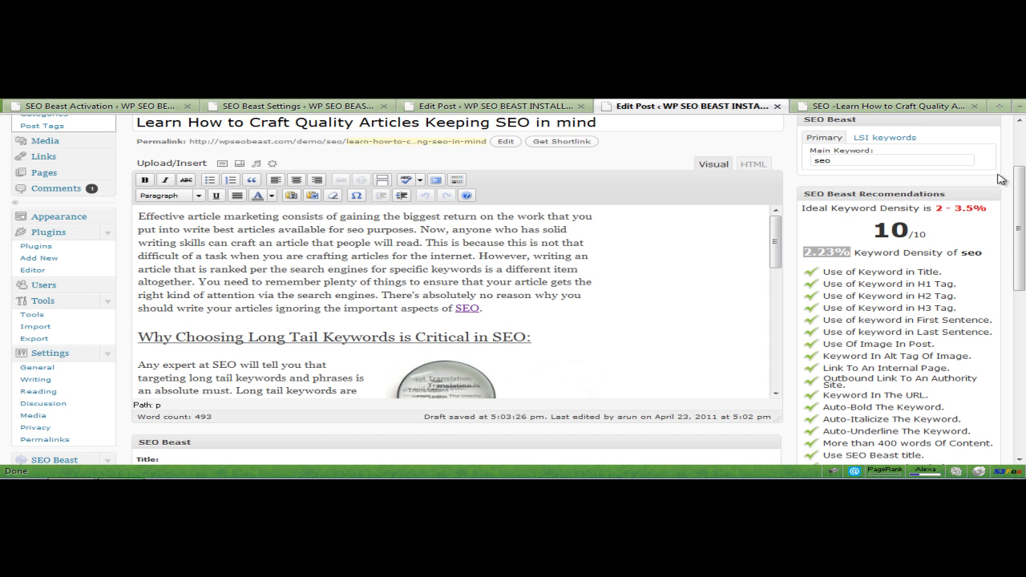
# - Check the published post, the post editor and the SEO Beast keyword decoration settings
pyautogui.click(909, 113)
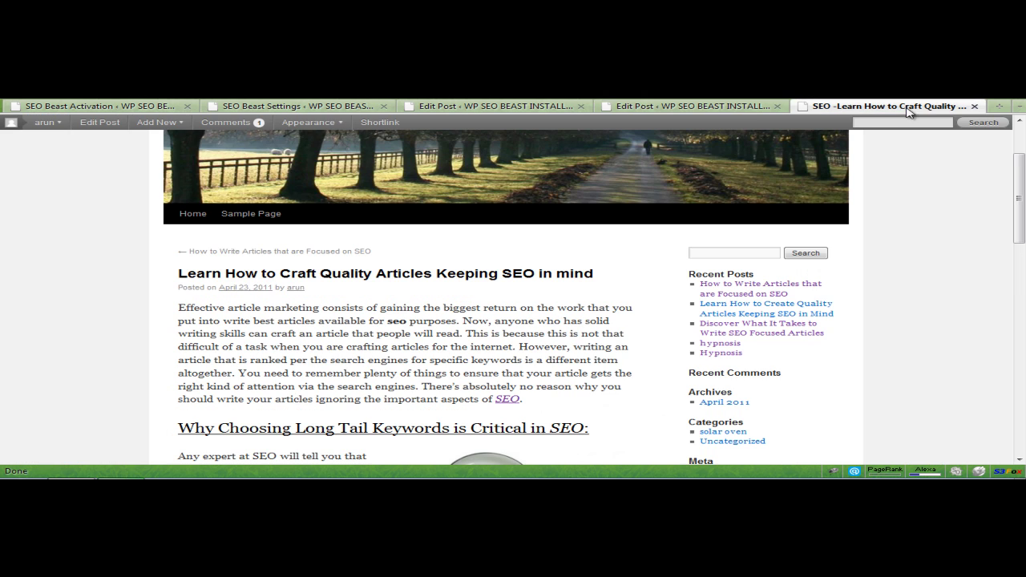
pyautogui.click(743, 107)
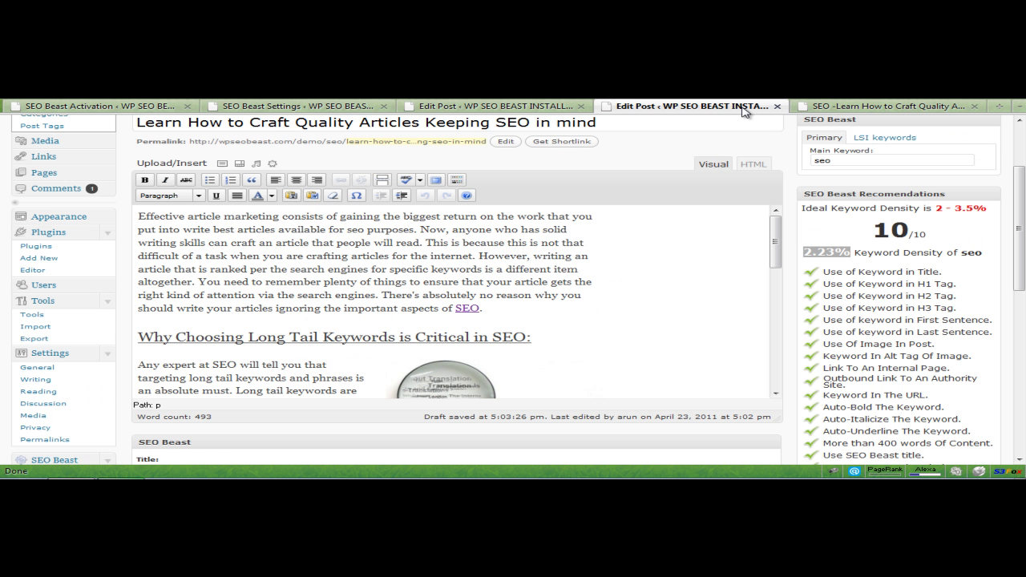
pyautogui.click(215, 107)
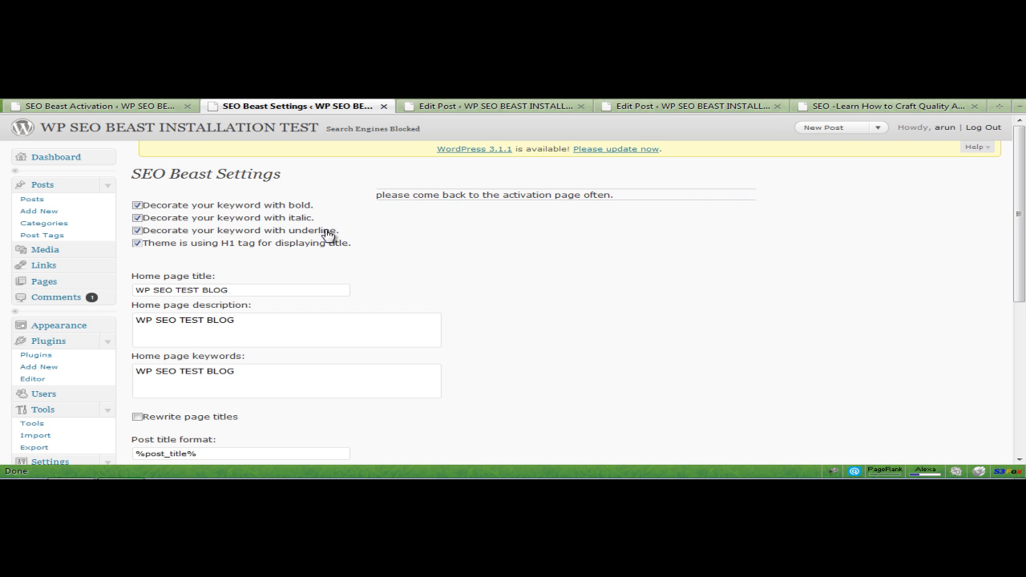
# - On the live article, highlight the auto-bolded keyword 'seo' in the intro
pyautogui.click(815, 108)
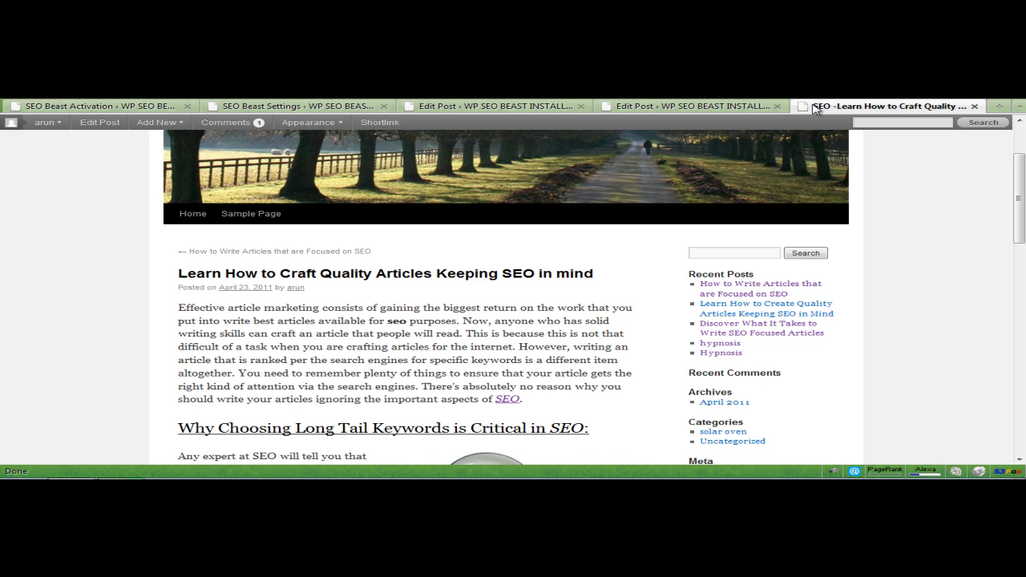
pyautogui.scroll(-3, 377, 248)
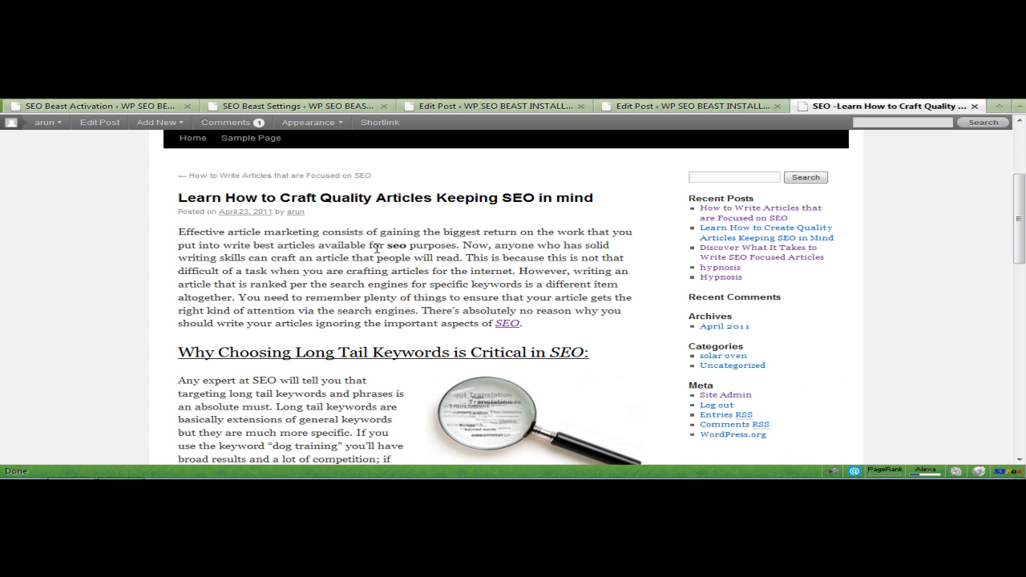
pyautogui.moveTo(404, 250); pyautogui.dragTo(394, 248)
pyautogui.click(714, 107)
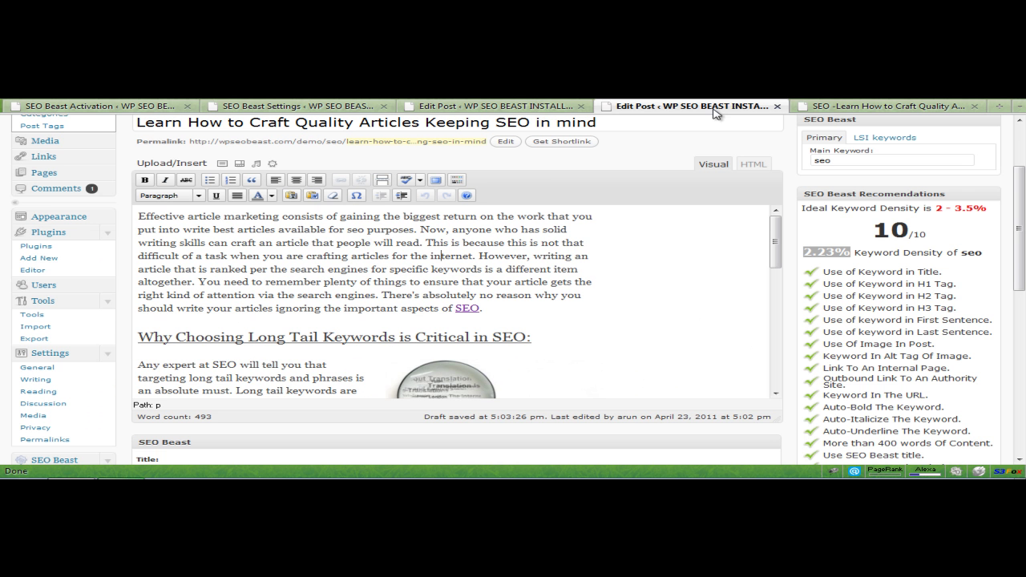
pyautogui.click(885, 107)
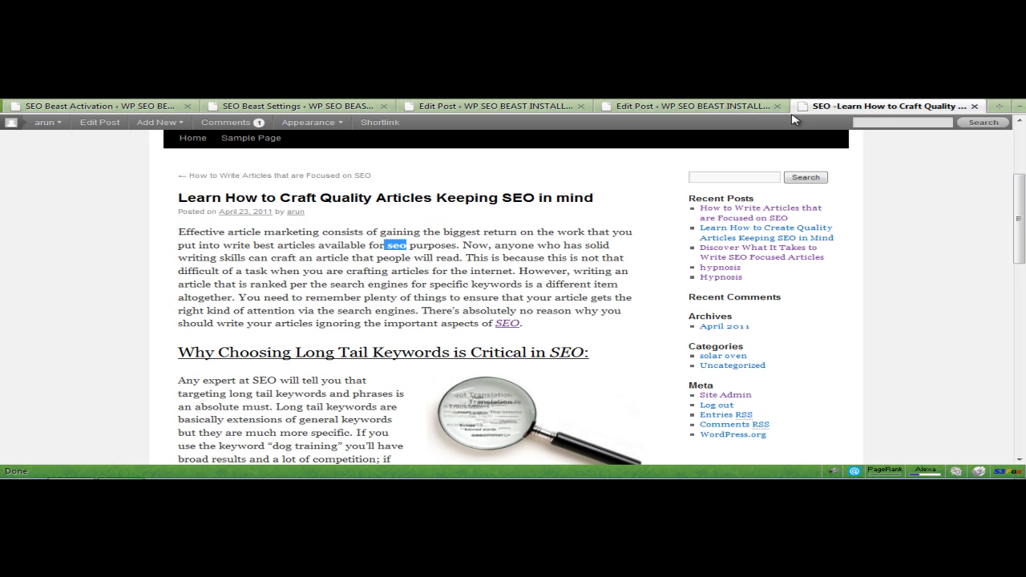
pyautogui.click(379, 299)
pyautogui.scroll(-3, 507, 336)
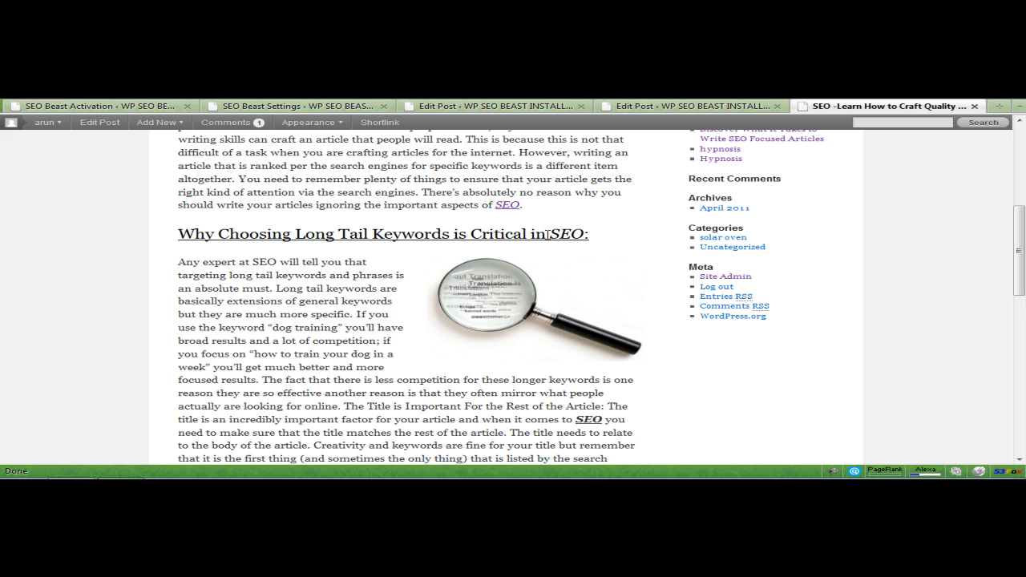
pyautogui.scroll(-2, 290, 315)
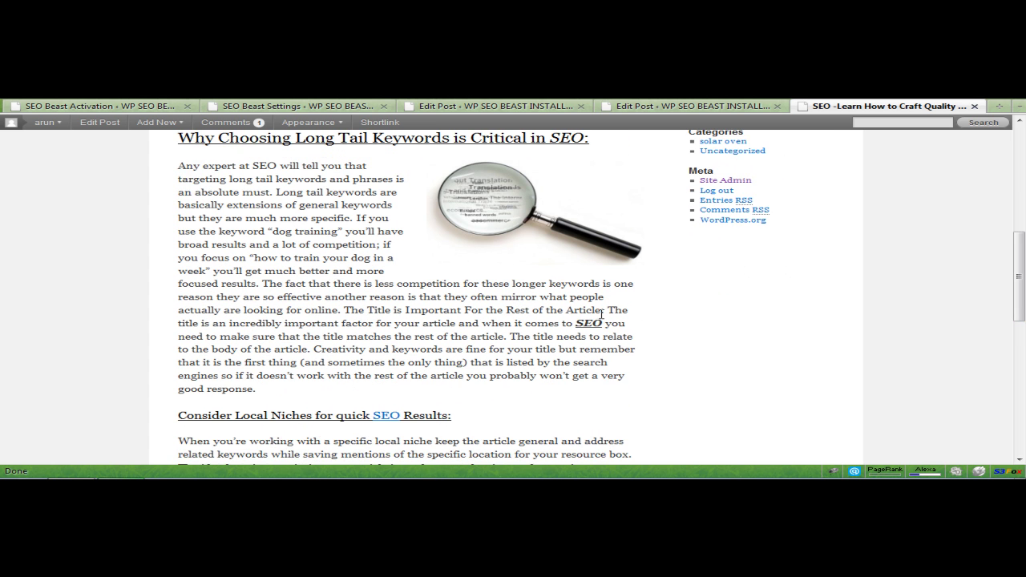
pyautogui.moveTo(1020, 276); pyautogui.dragTo(1020, 323)
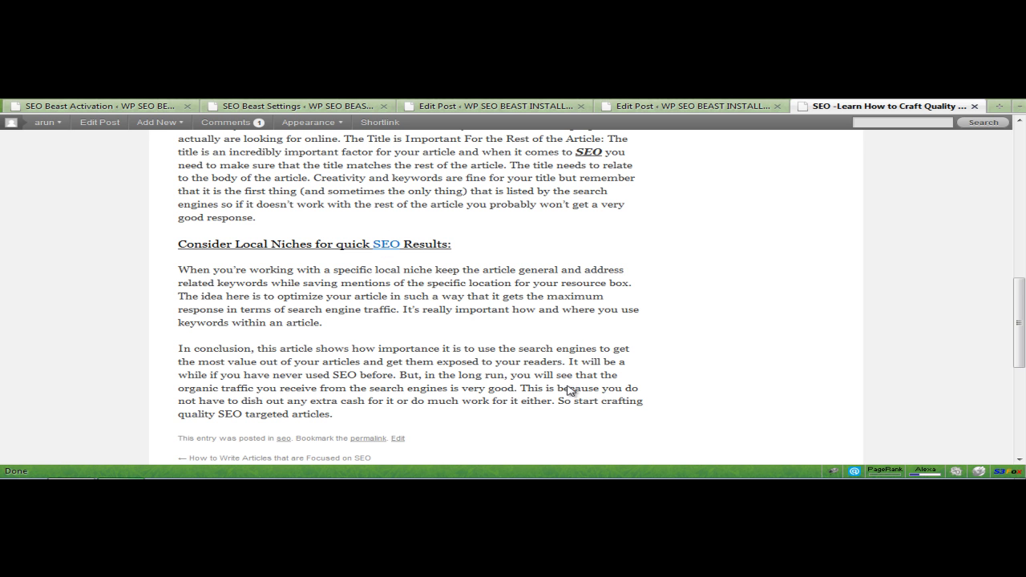
pyautogui.moveTo(1022, 347); pyautogui.dragTo(1023, 178)
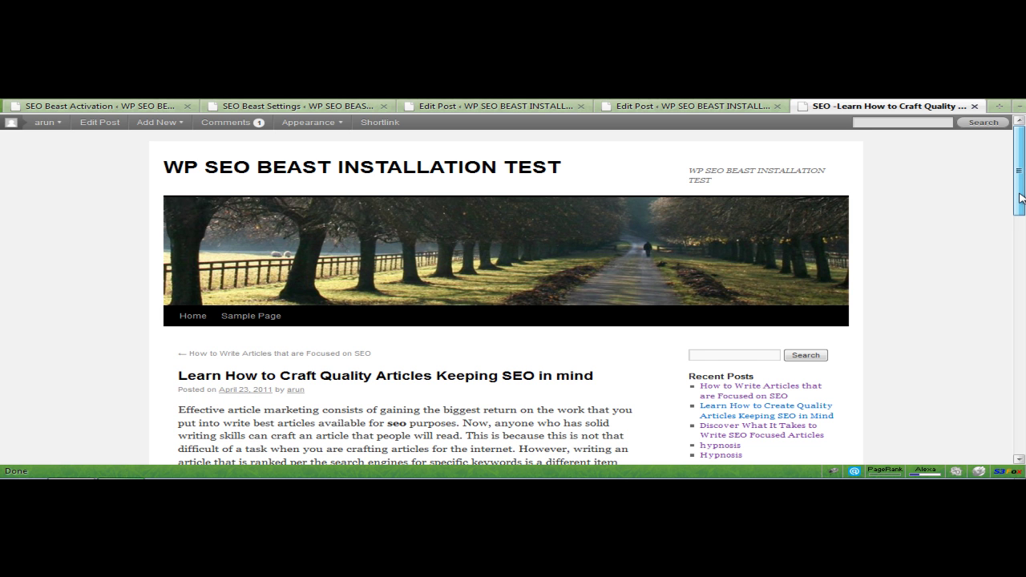
pyautogui.moveTo(1022, 199); pyautogui.dragTo(1023, 159)
# - Recheck the post editor's 10/10 score and 2.23% 'seo' density against the live post
pyautogui.click(730, 106)
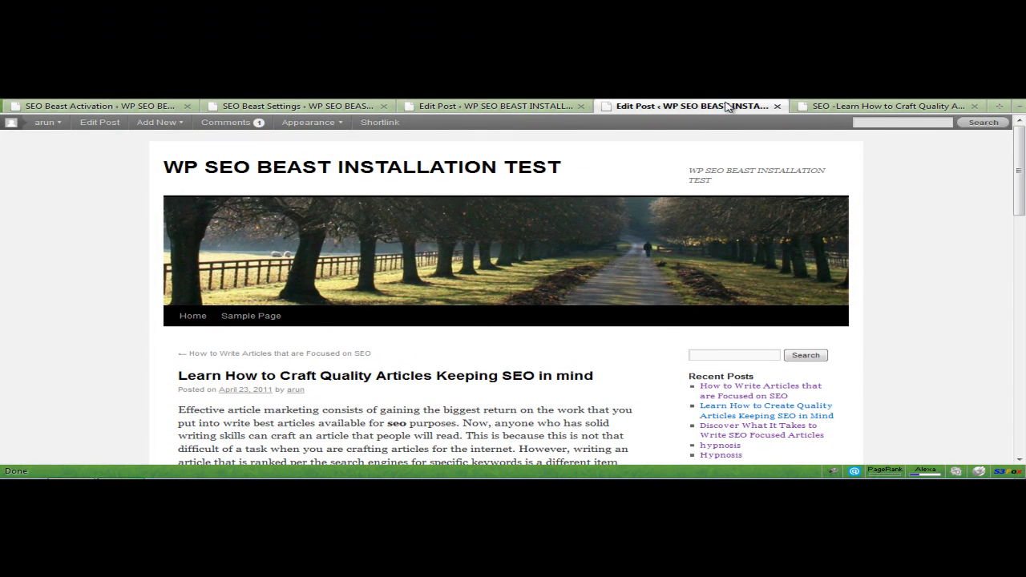
pyautogui.scroll(-2, 923, 376)
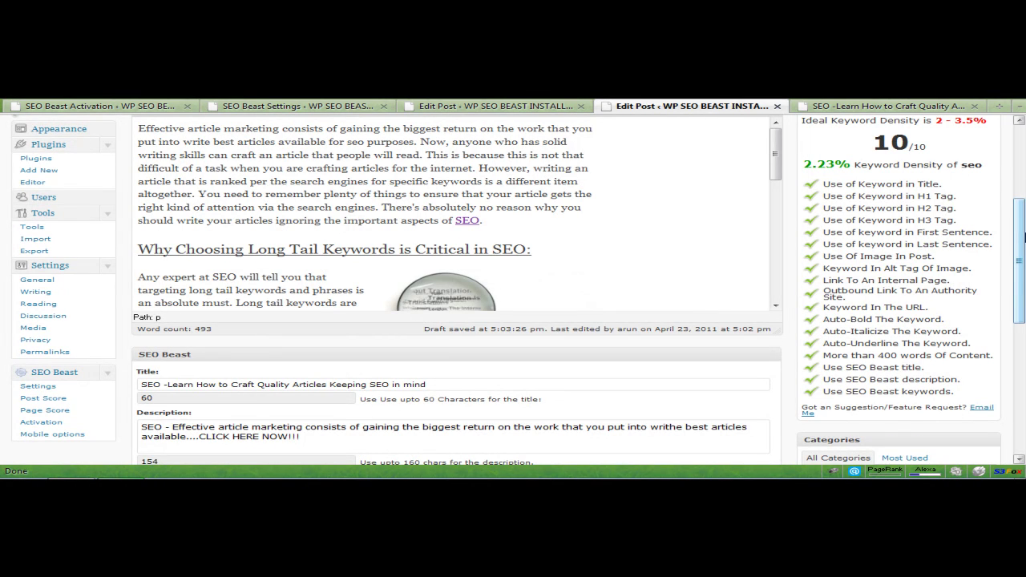
pyautogui.scroll(4, 1023, 238)
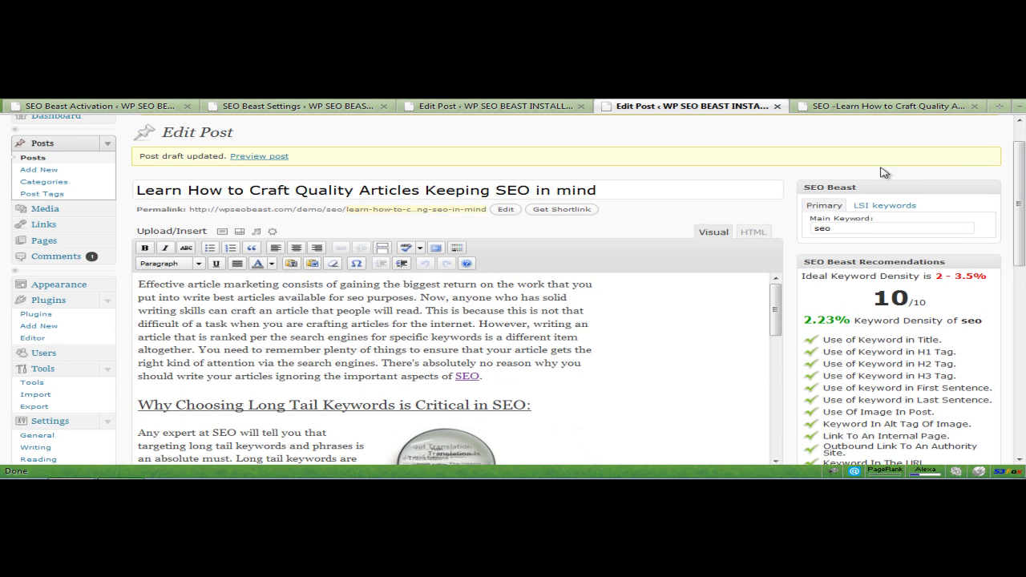
pyautogui.click(838, 109)
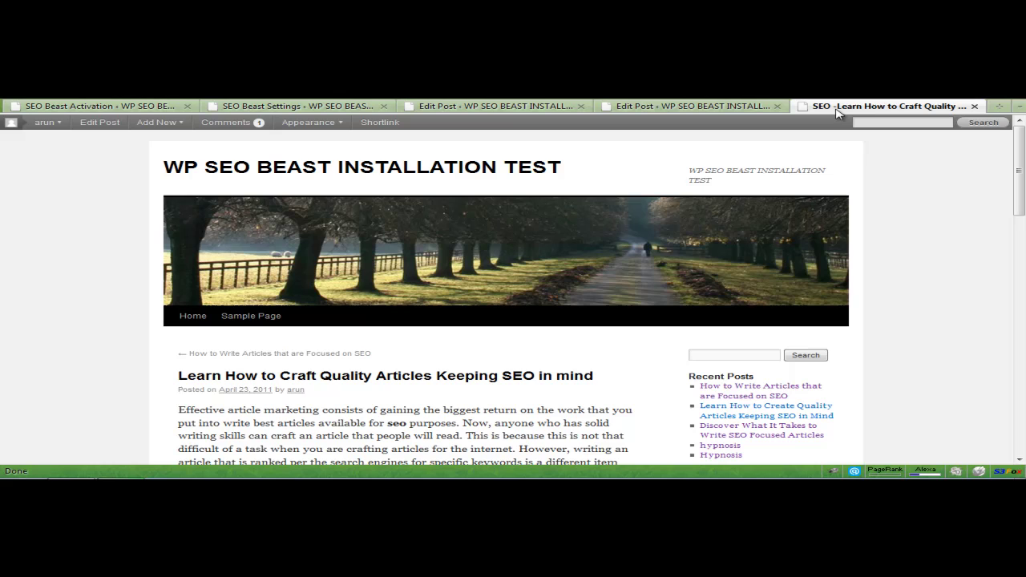
pyautogui.click(735, 106)
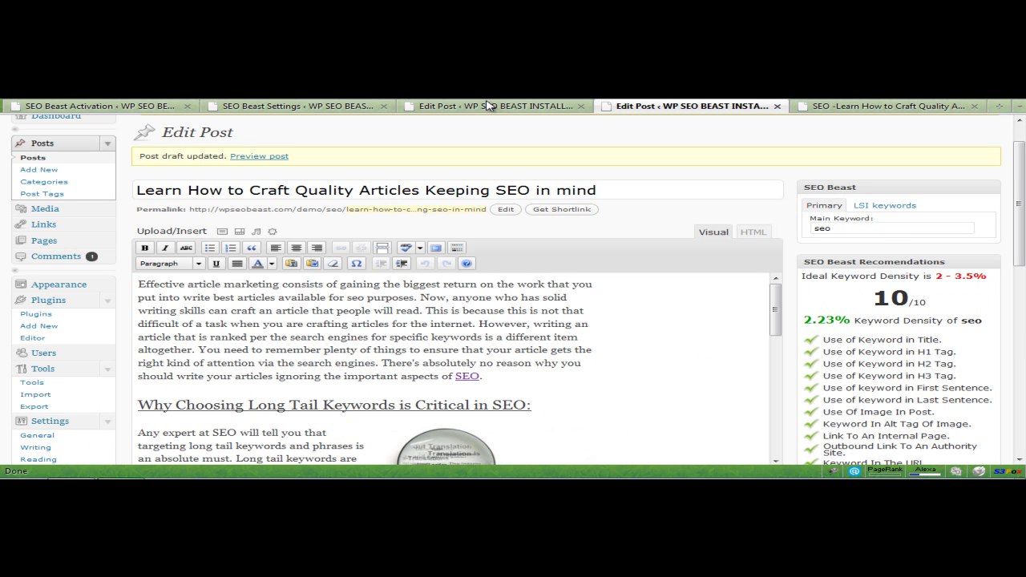